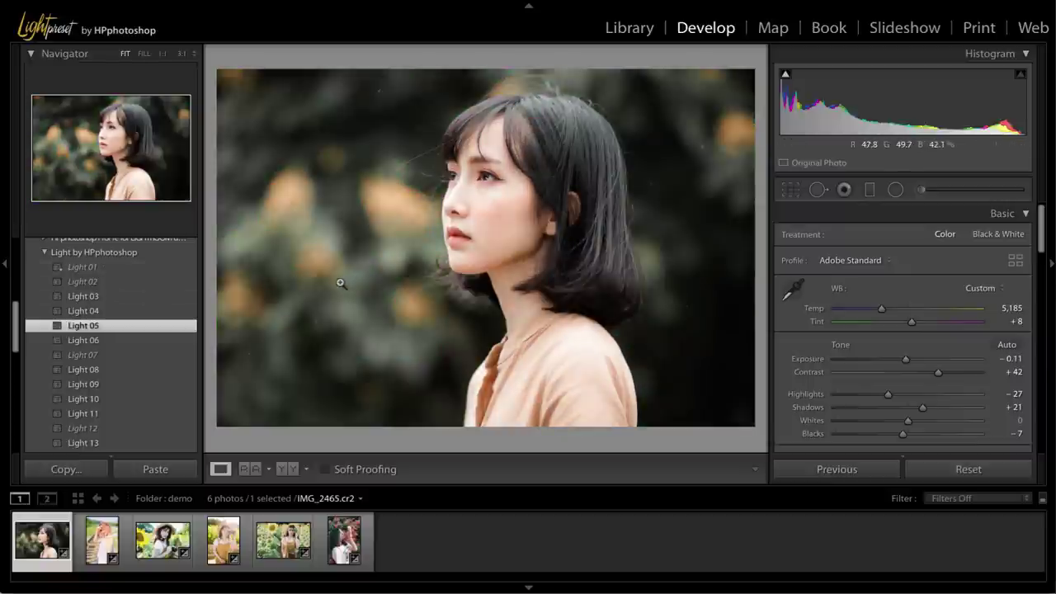
- Preview presets, then move to the second photo, KKK_6650.nef, the pink-haired railway portrait
scroll(159, 352, "down", 1)
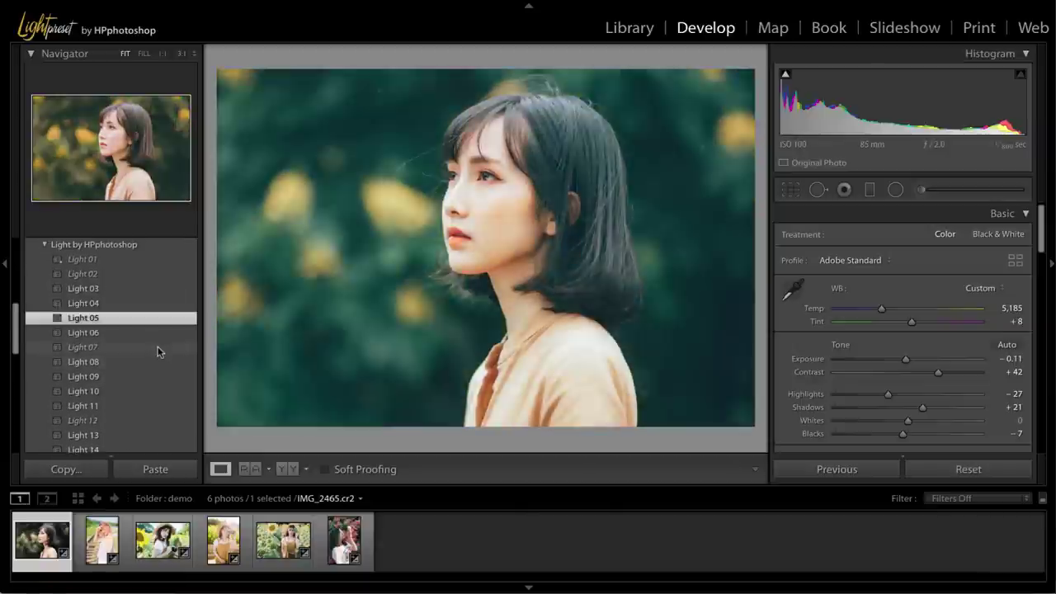
scroll(159, 352, "up", 1)
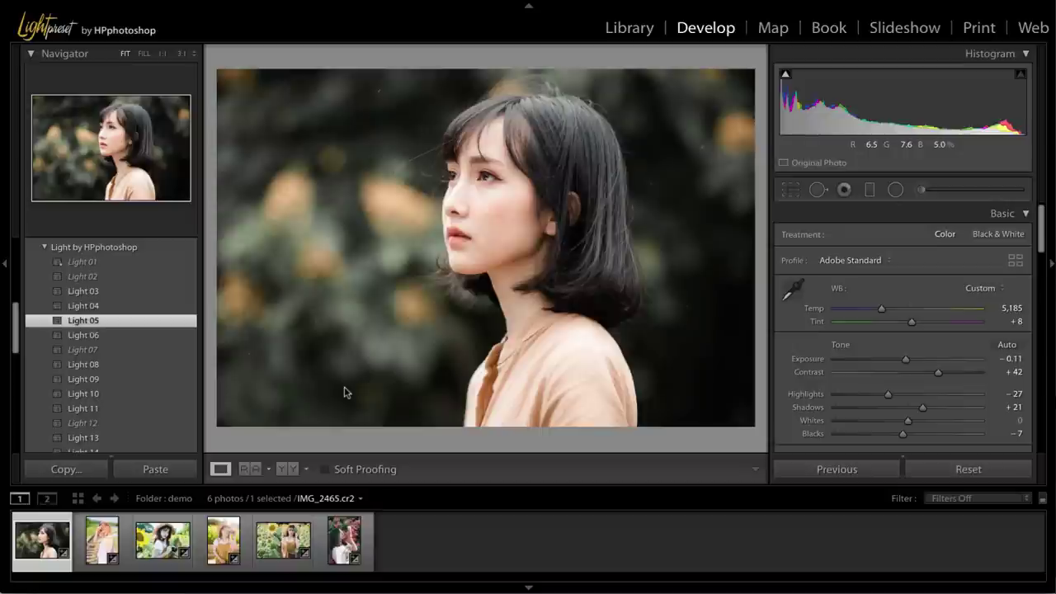
key("Right")
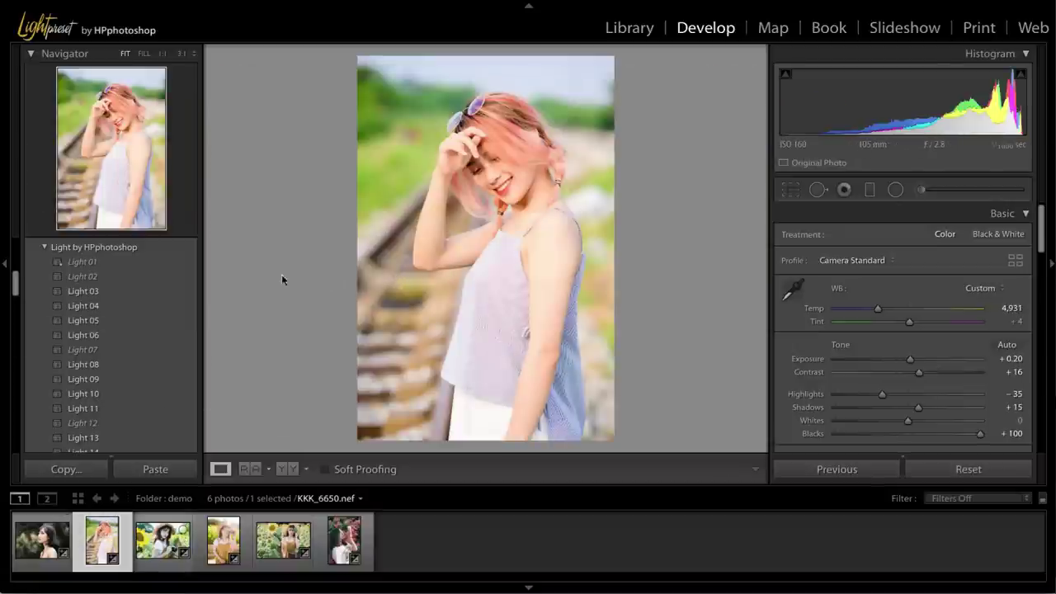
- Reset the railway portrait and apply the bright pastel Light 01 preset
left_click(111, 261)
key("ctrl+z")
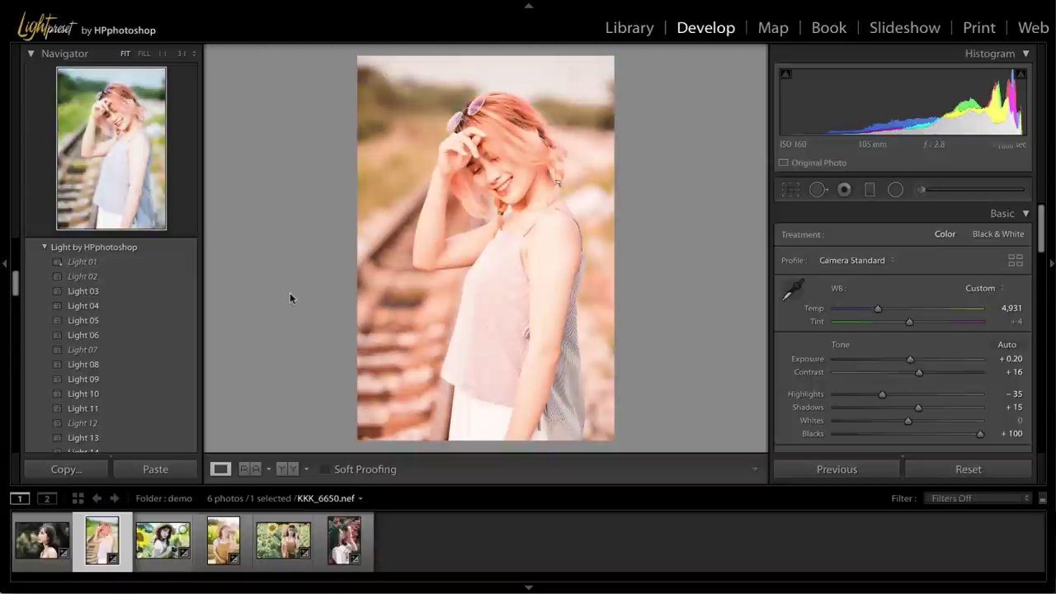
left_click(967, 469)
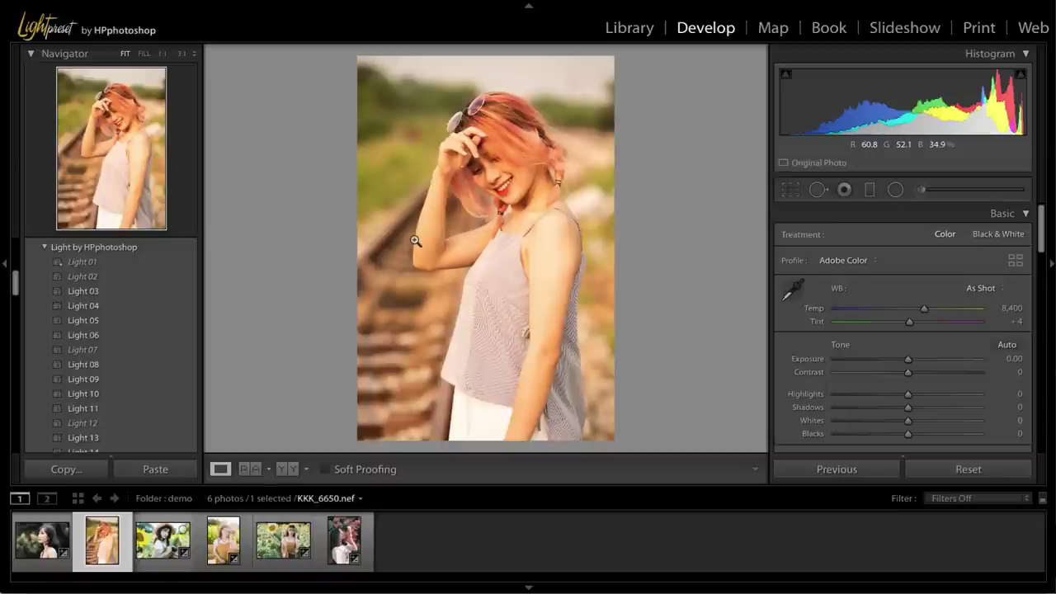
left_click(97, 264)
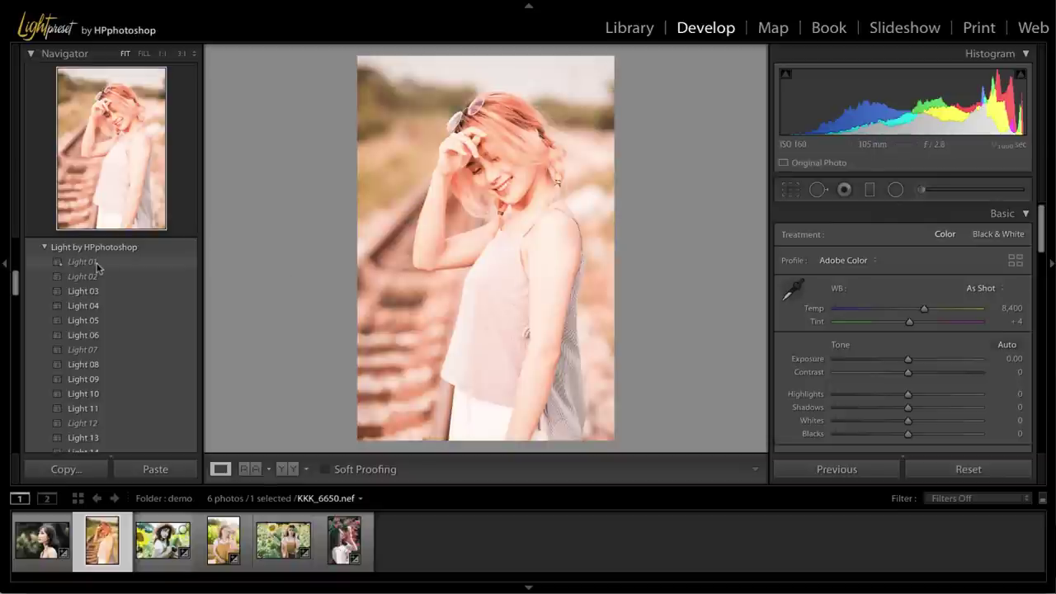
left_click(97, 264)
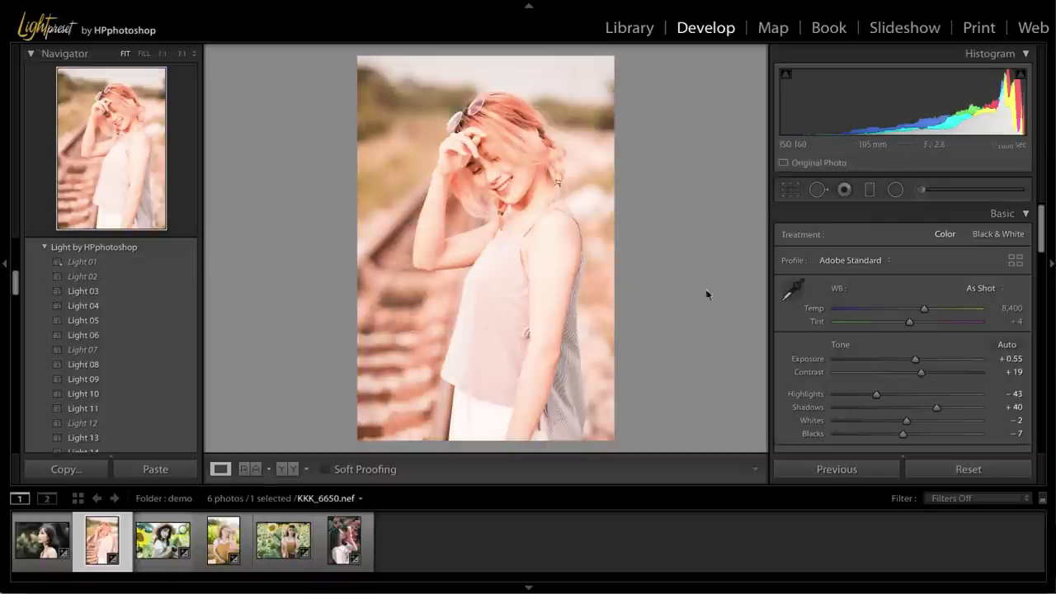
left_click(988, 472)
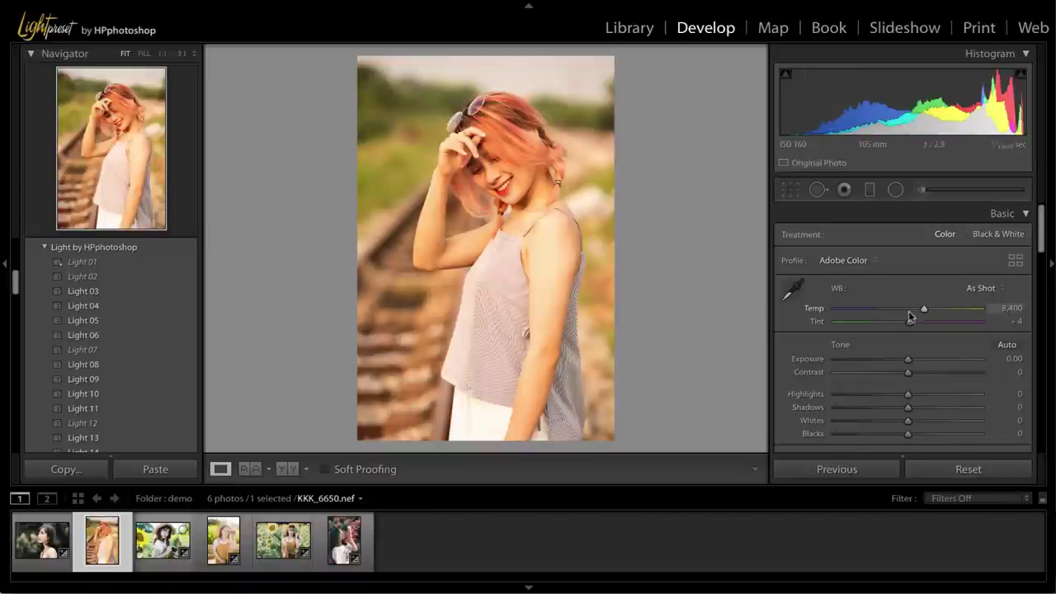
left_click(103, 268)
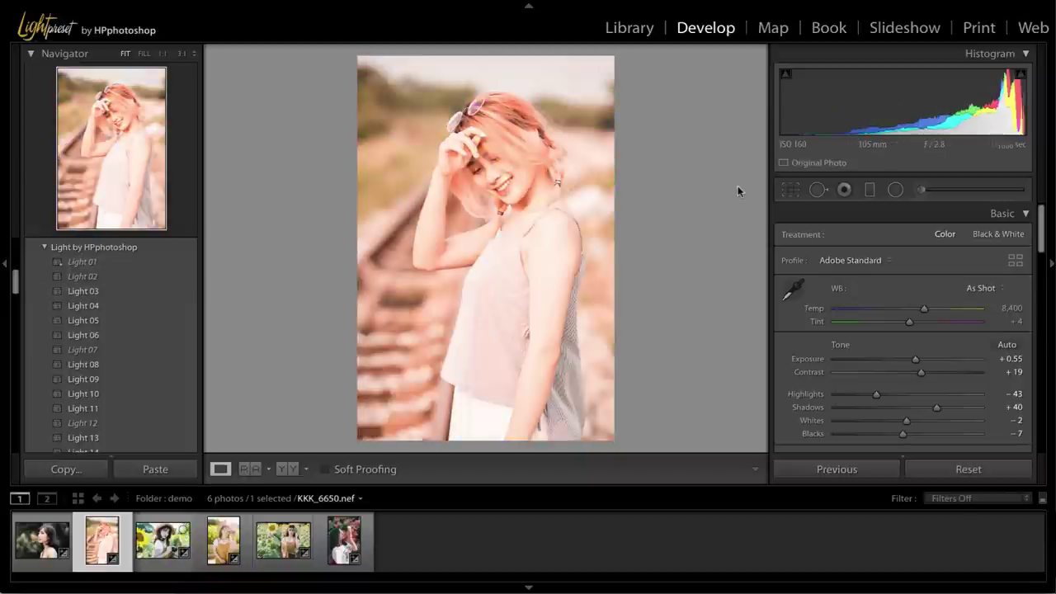
- Cool the white balance Temp to 5,082
left_click_drag(1013, 105, 1021, 102)
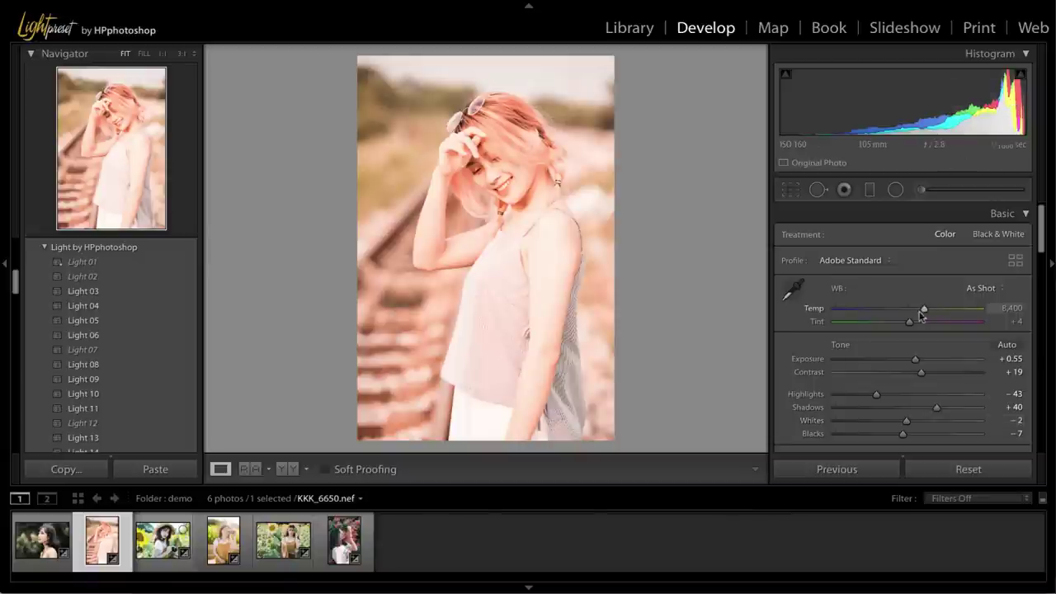
left_click_drag(894, 309, 889, 309)
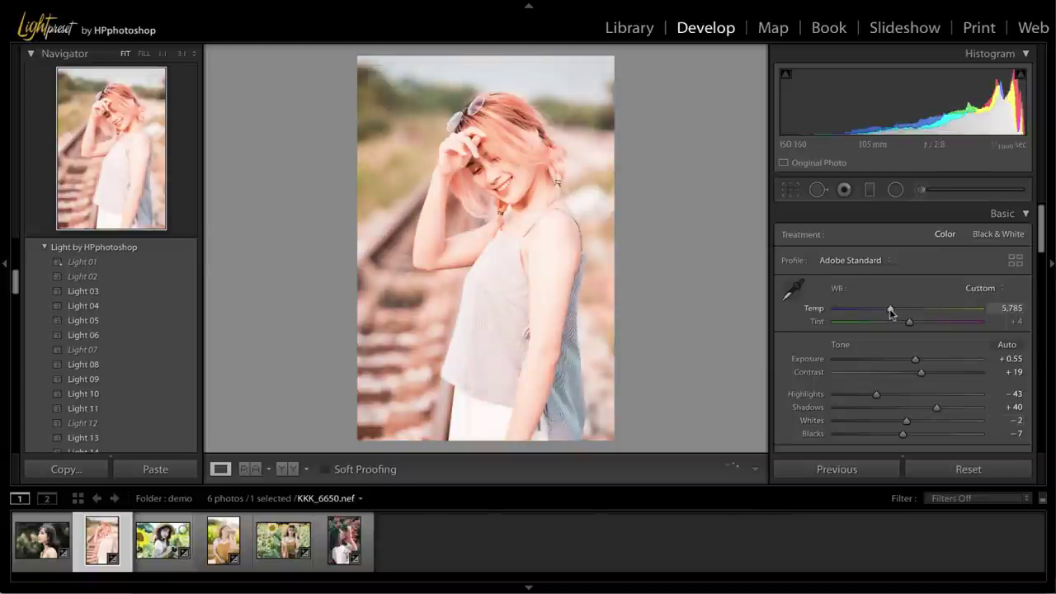
left_click_drag(889, 310, 879, 309)
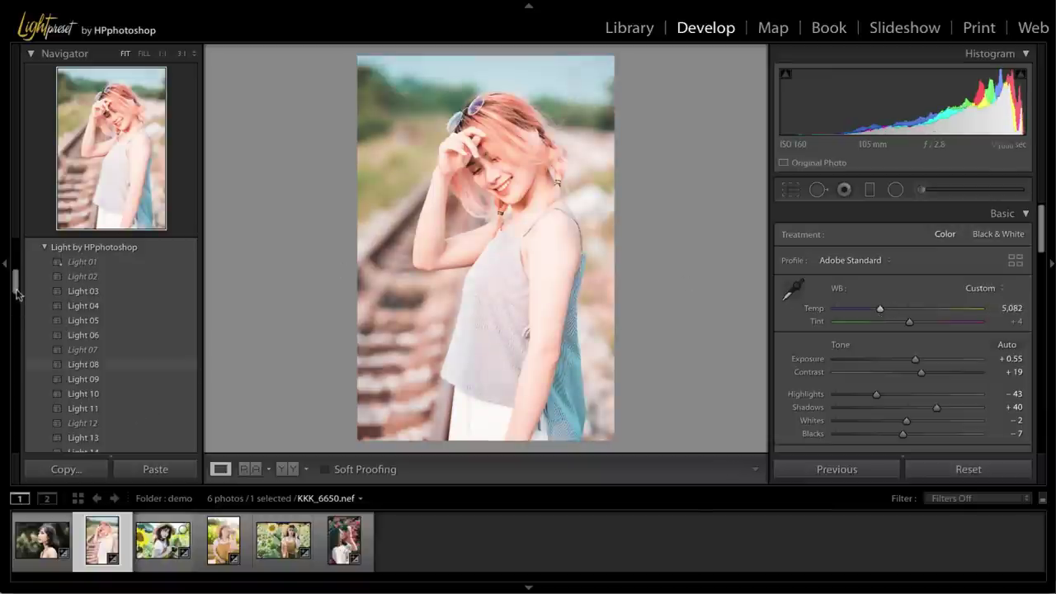
left_click_drag(15, 293, 11, 283)
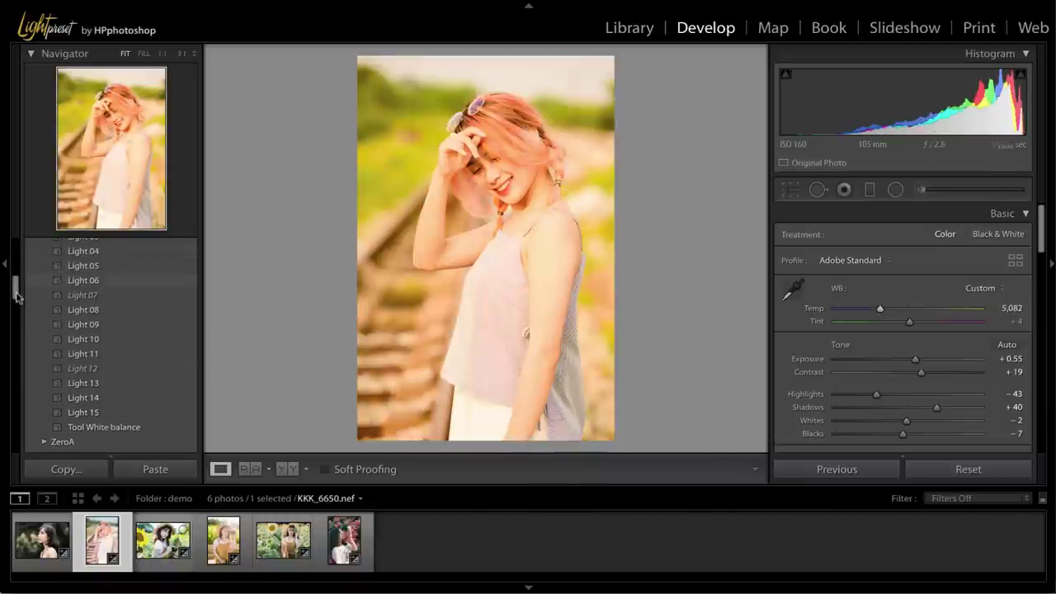
- Apply the Tool White balance preset, set Temp to 4,749 and lower Exposure to +0.20
left_click(115, 427)
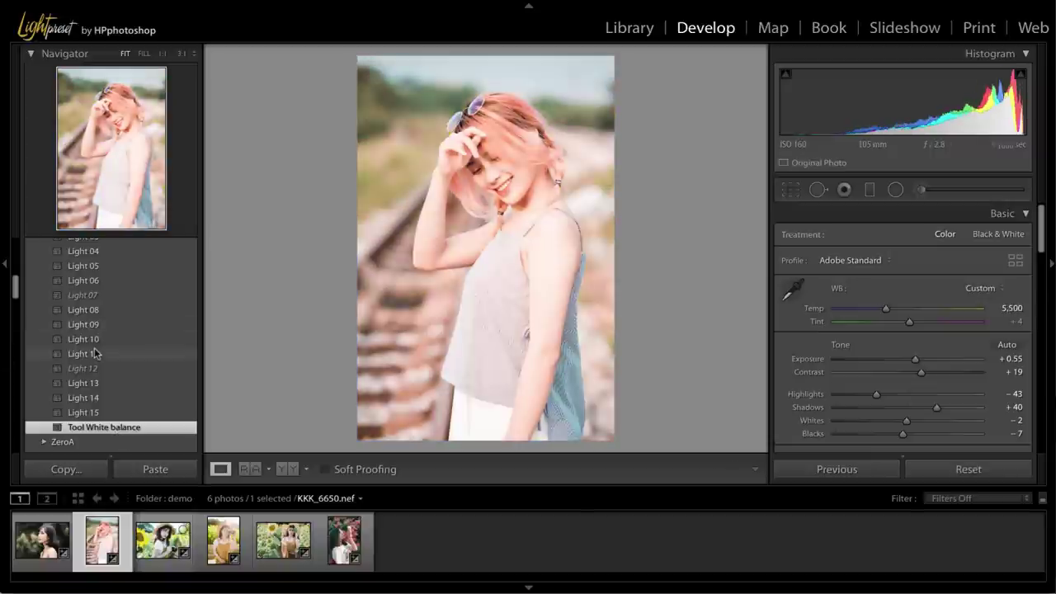
left_click_drag(15, 294, 24, 289)
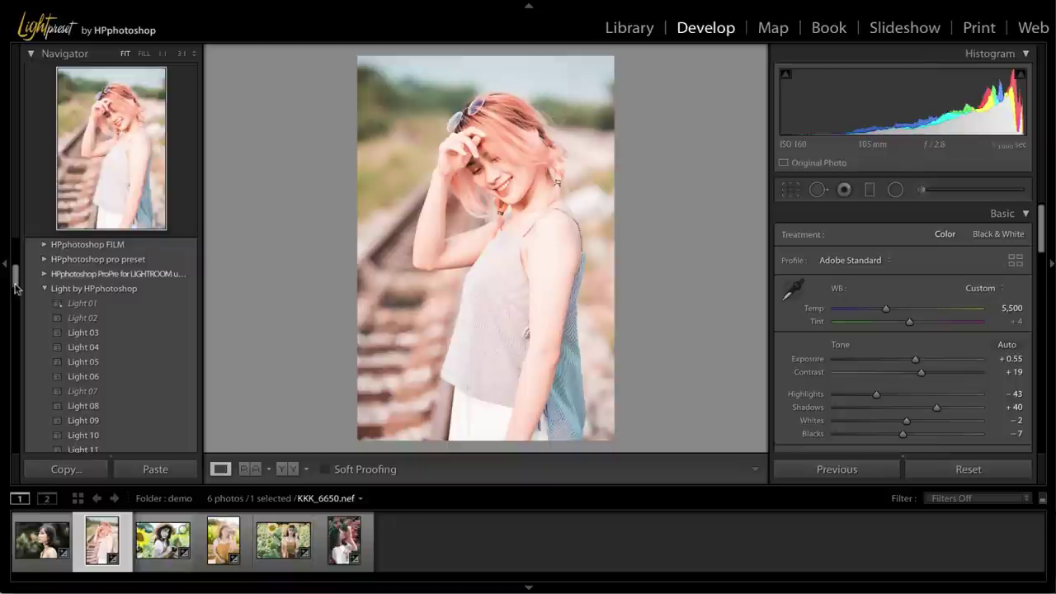
left_click(876, 308)
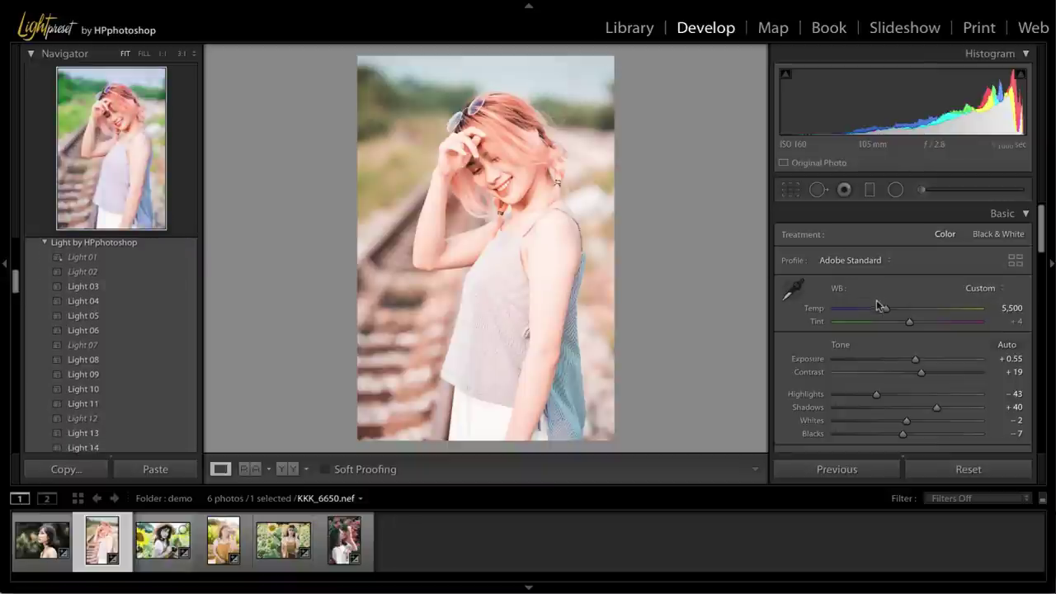
left_click_drag(875, 311, 874, 310)
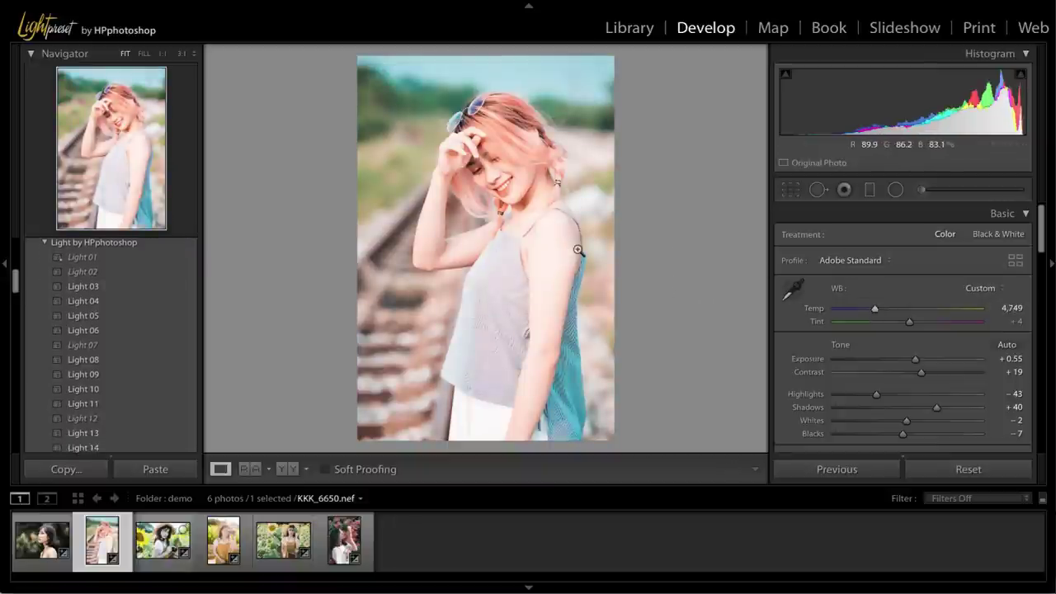
key("backslash")
key("backslash")
key("backslash")
key("backslash")
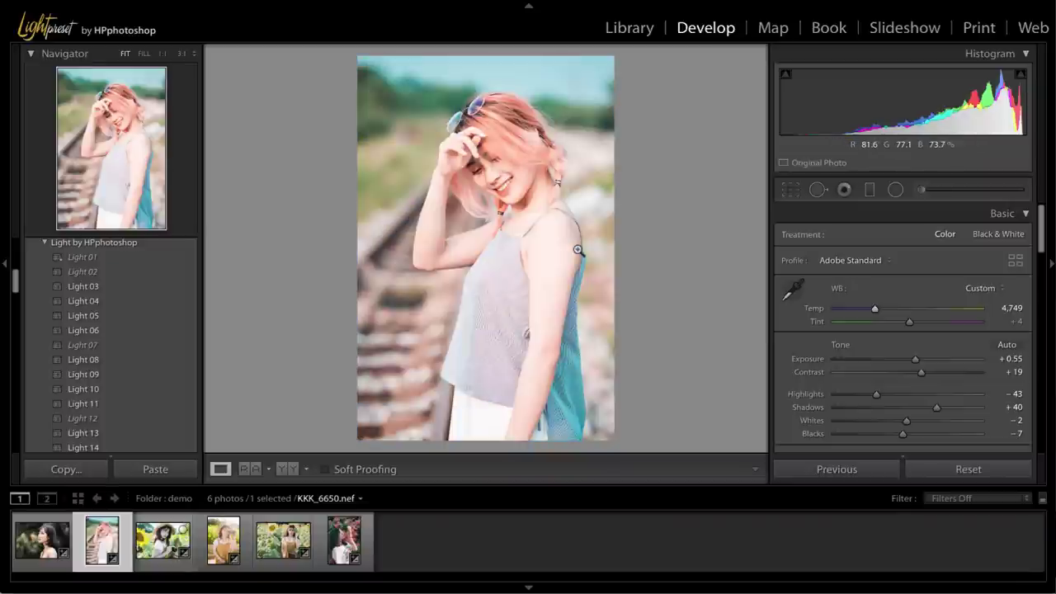
key("backslash")
key("backslash")
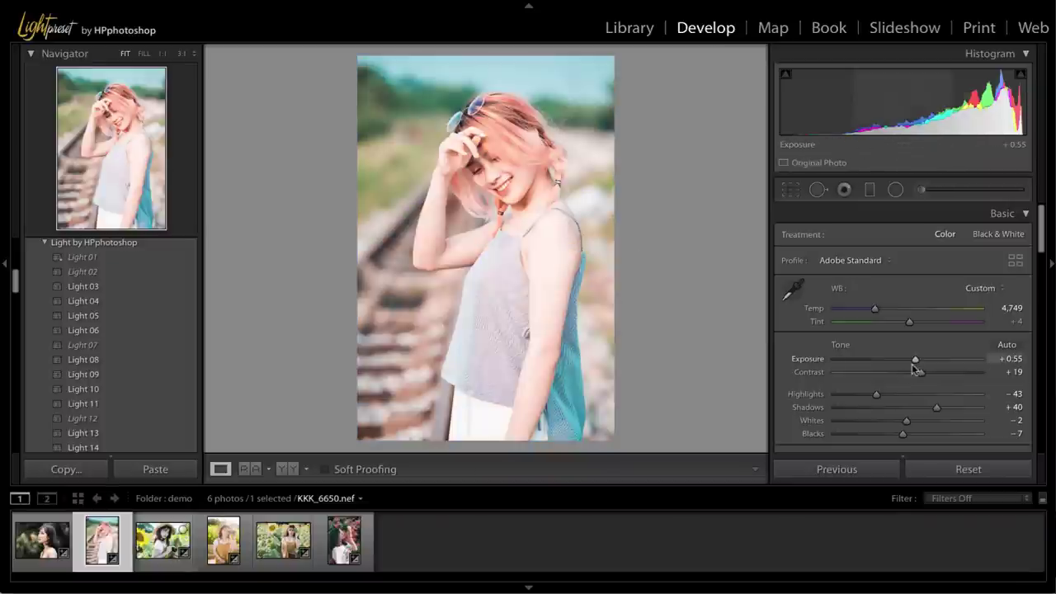
left_click_drag(915, 360, 908, 369)
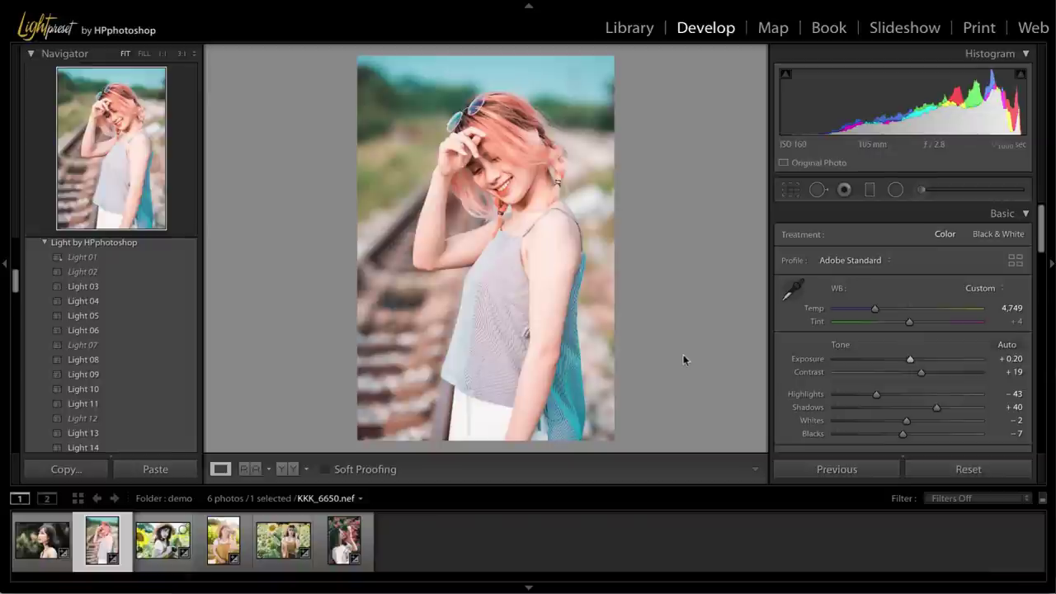
- Apply Light 02 with Tint +19 and Exposure +0.40, then try the Light 03 preset
left_click(91, 271)
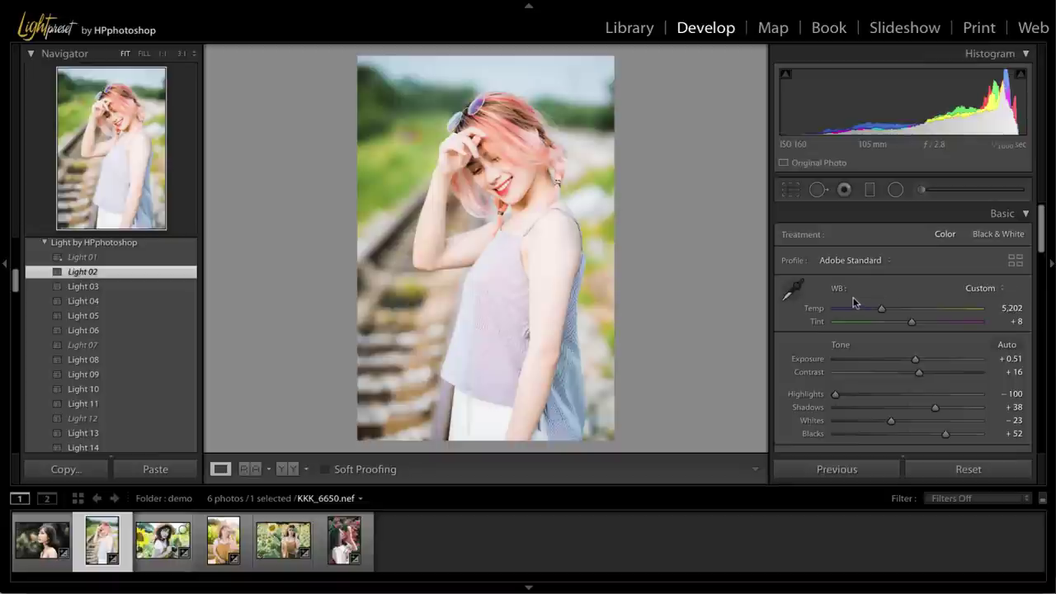
left_click(911, 322)
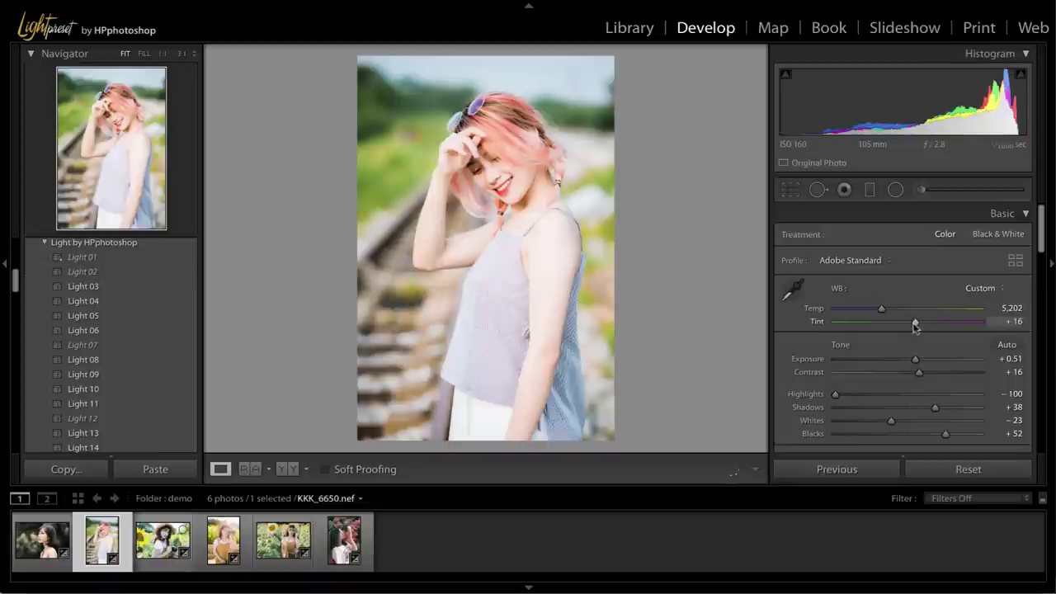
left_click_drag(913, 323, 915, 324)
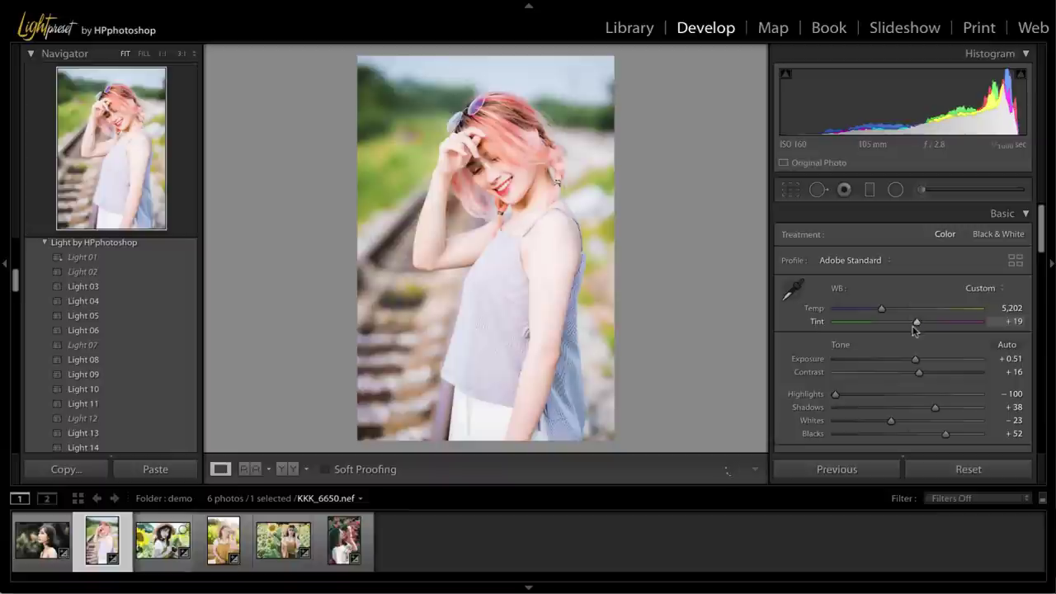
mouse_move(915, 360)
left_click_drag(916, 361, 913, 361)
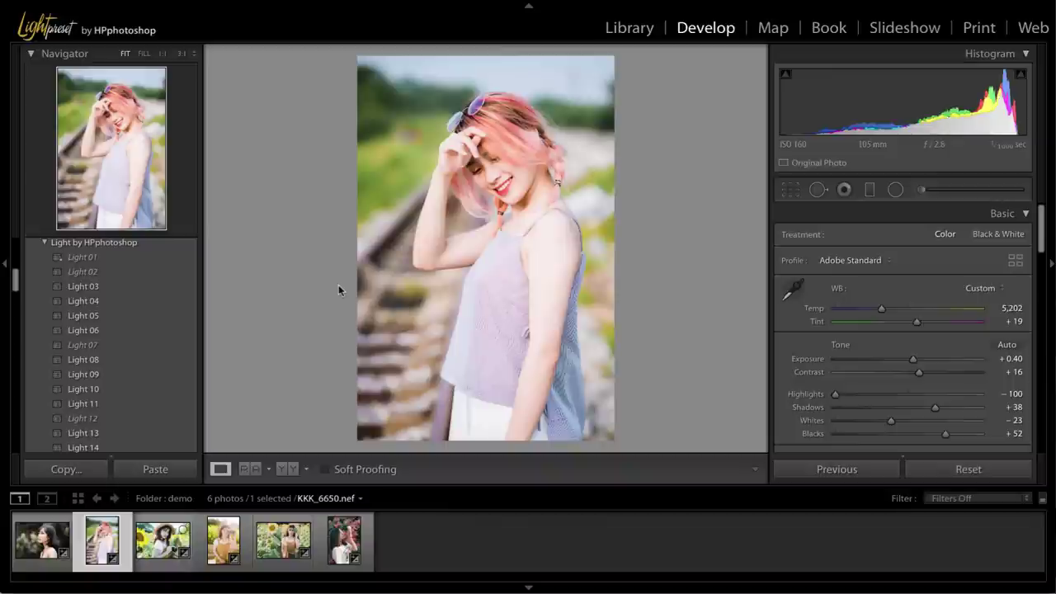
left_click(106, 285)
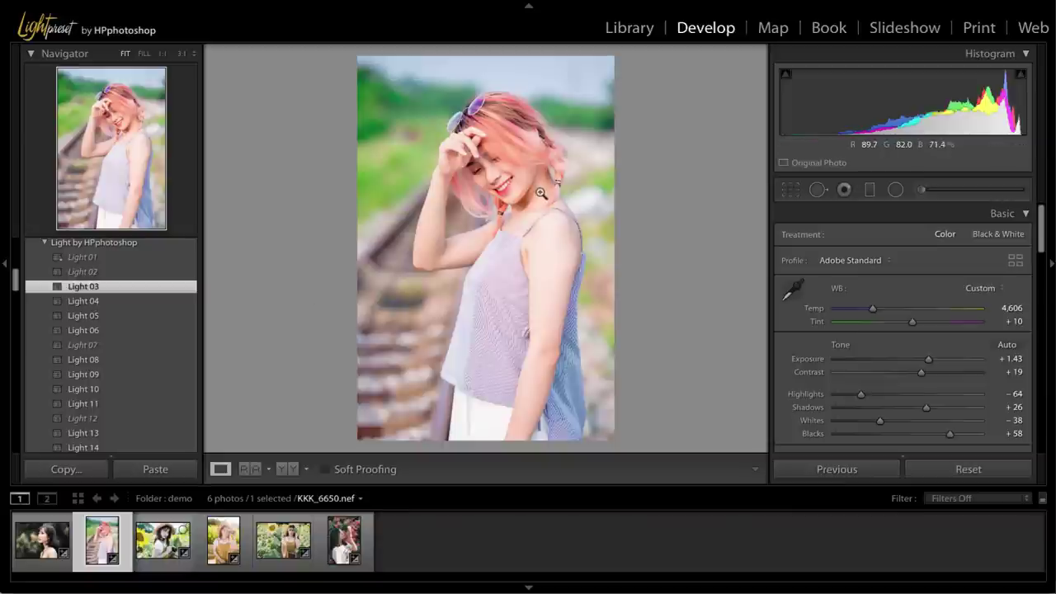
- Compare Light 03 with the original, then switch to the Light 04 preset
key("backslash")
key("backslash")
key("backslash")
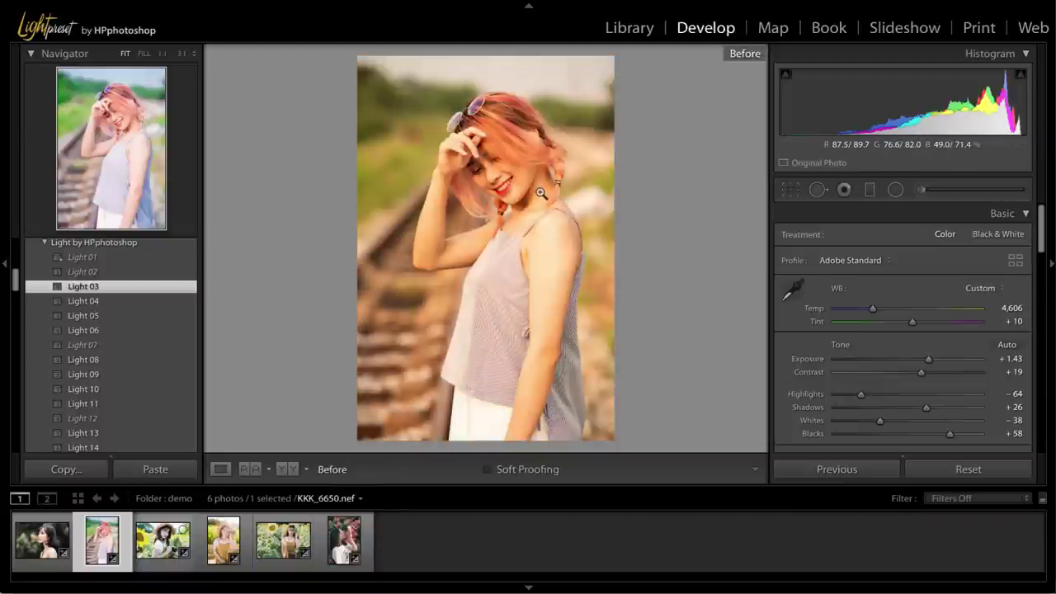
key("backslash")
key("backslash")
key("backslash")
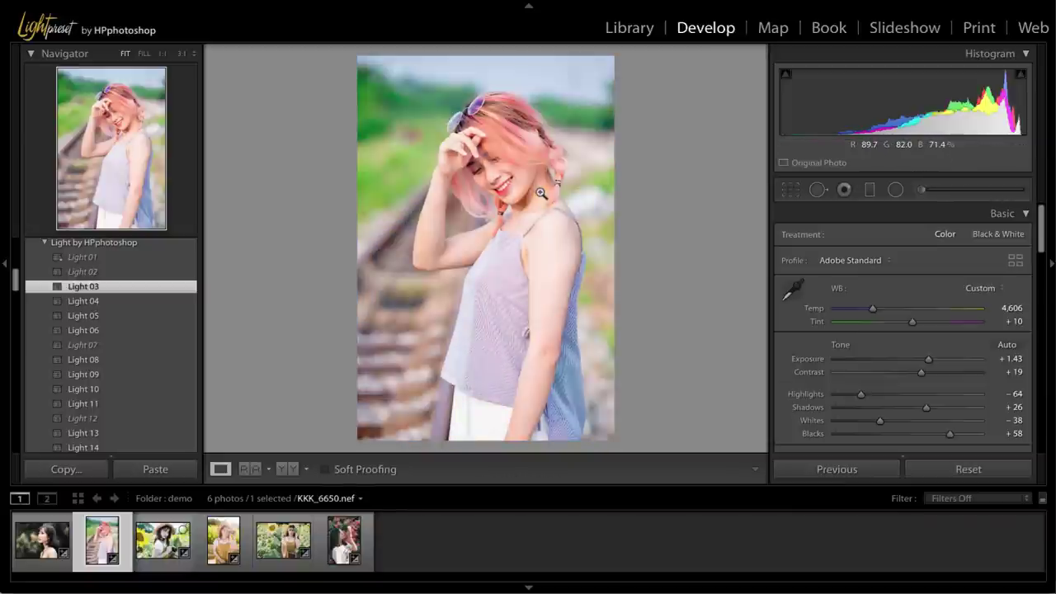
left_click(119, 301)
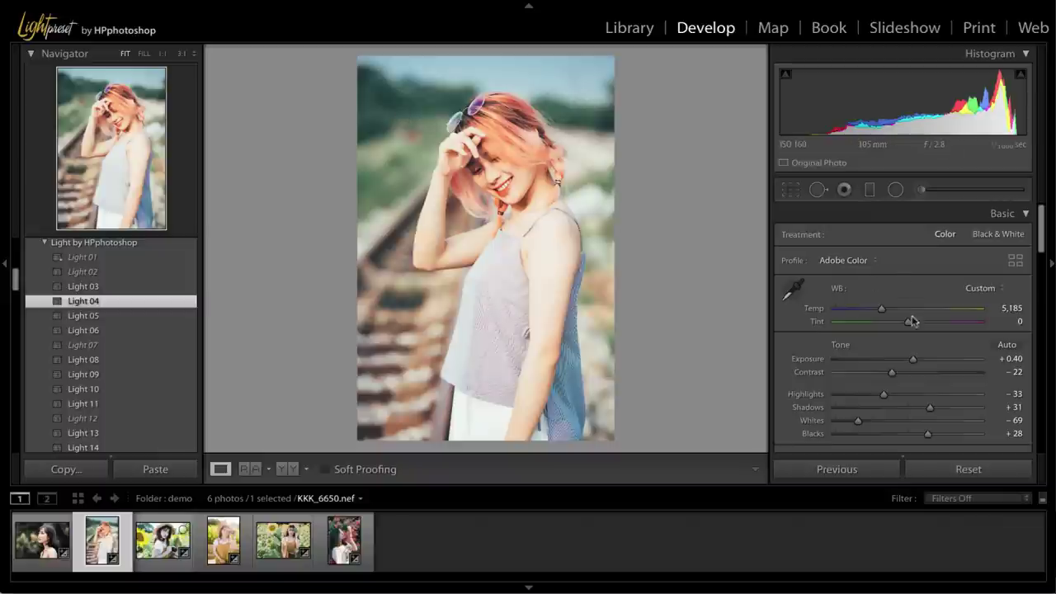
- Lower Exposure to +0.10 and cool Temp to 4,767, comparing with the original
left_click_drag(912, 360, 912, 363)
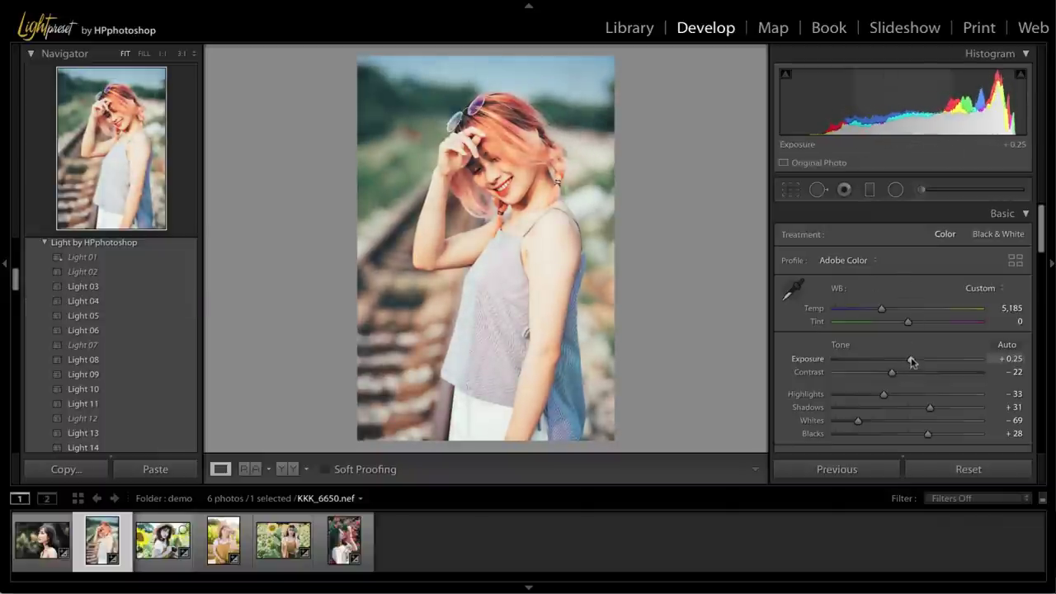
left_click_drag(881, 309, 875, 314)
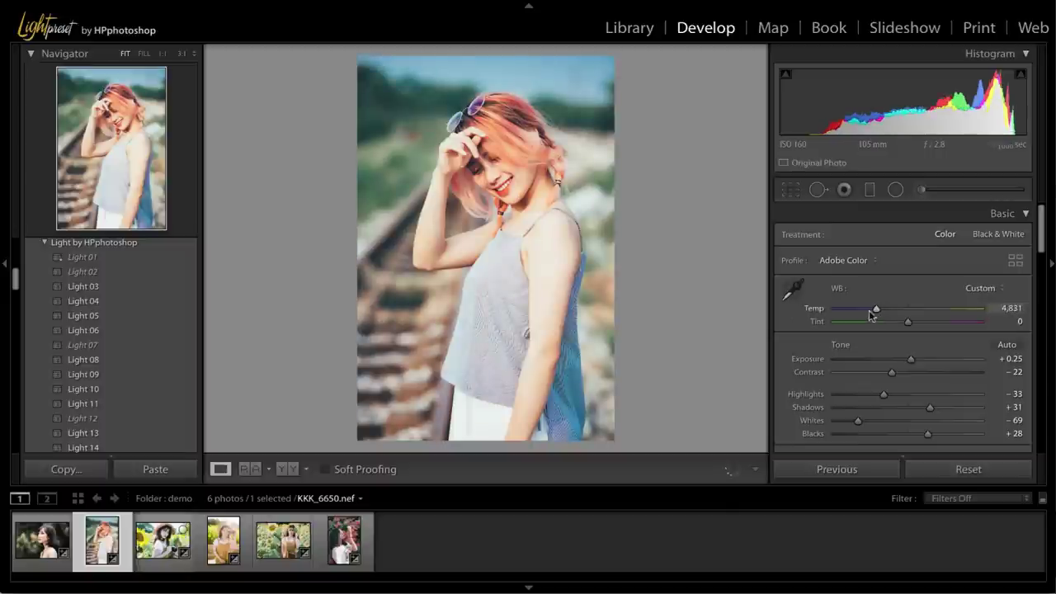
key("backslash")
key("backslash")
key("backslash")
key("backslash")
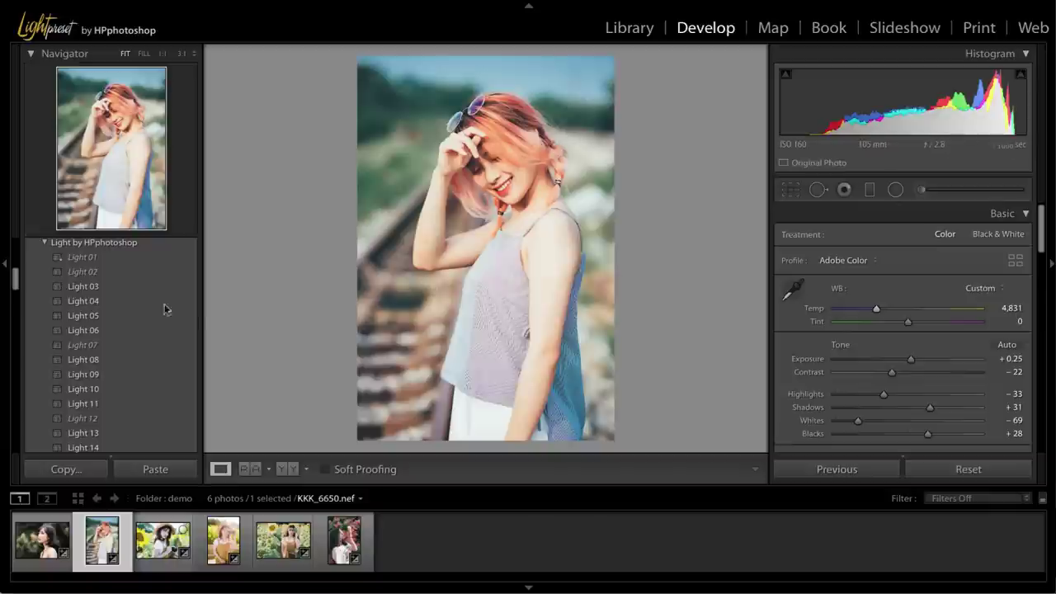
- Try Light 05 and Light 06, settle on Light 05, and compare Before/After
left_click(92, 322)
left_click(95, 328)
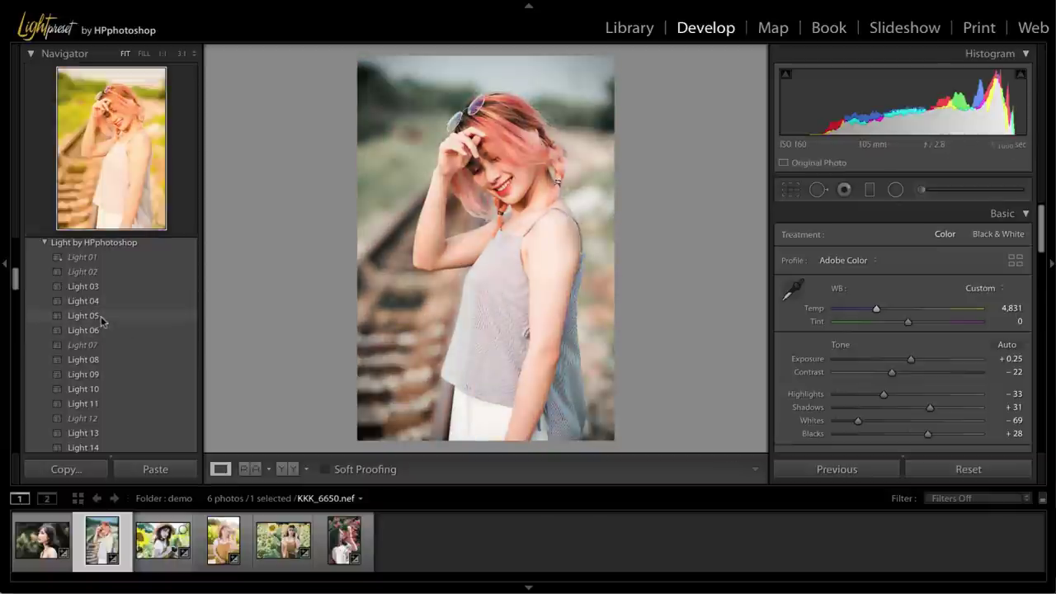
left_click(100, 316)
key("backslash")
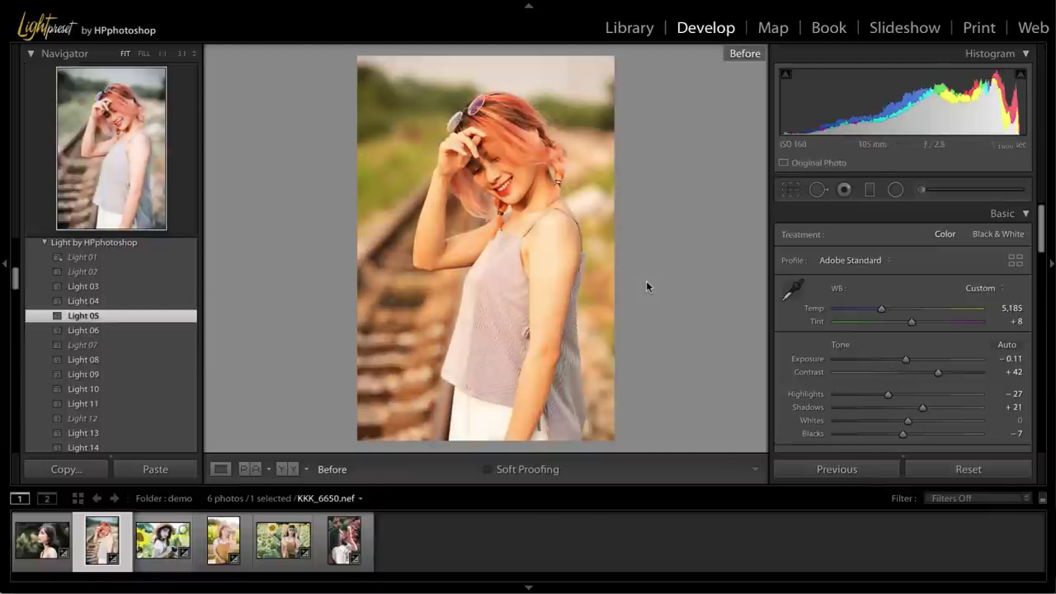
key("backslash")
key("backslash")
key("backslash")
key("backslash")
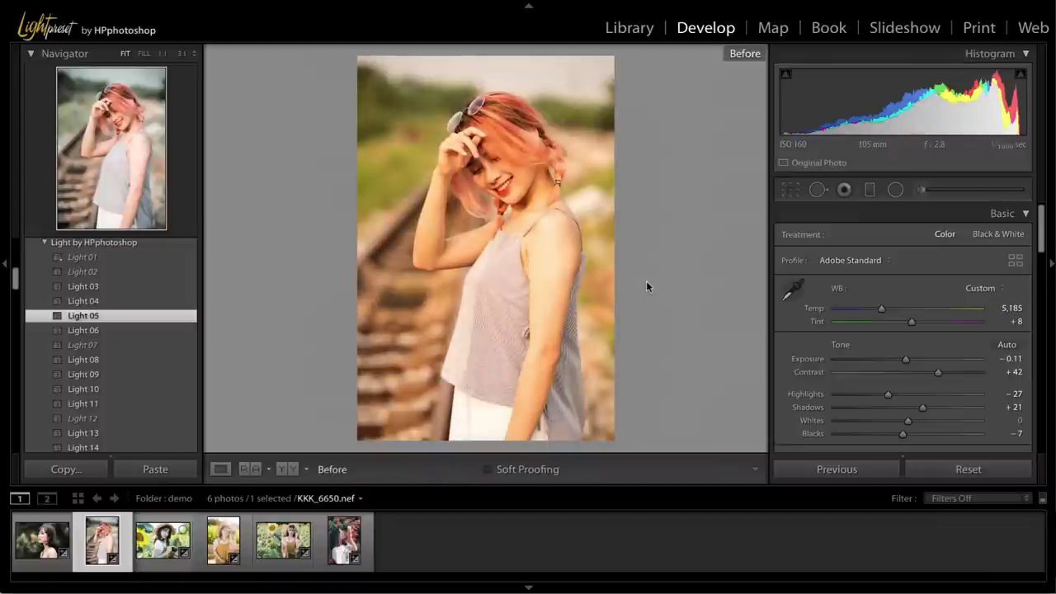
key("backslash")
key("backslash")
key("backslash")
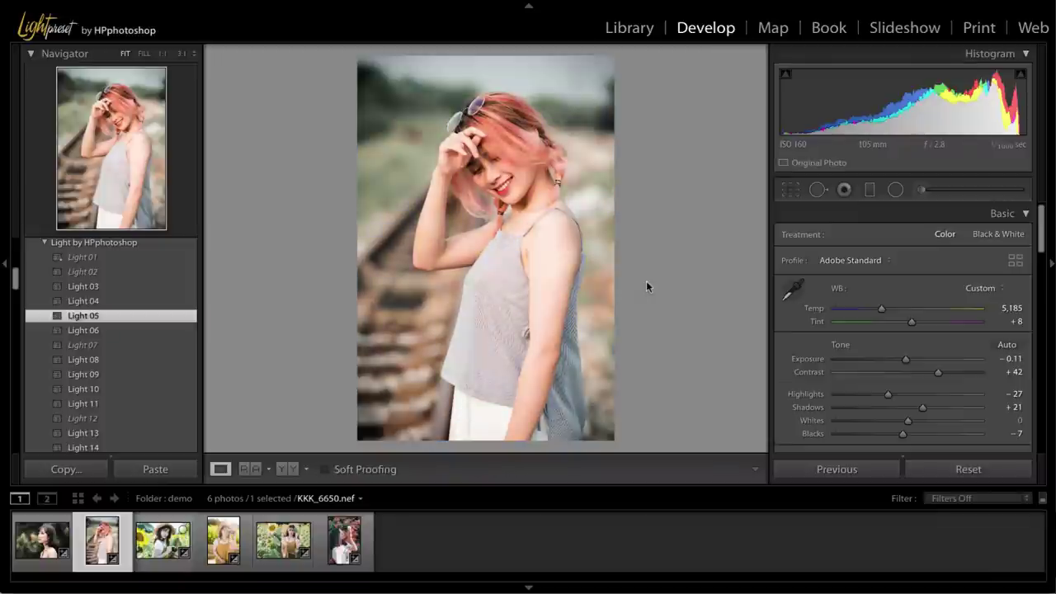
key("backslash")
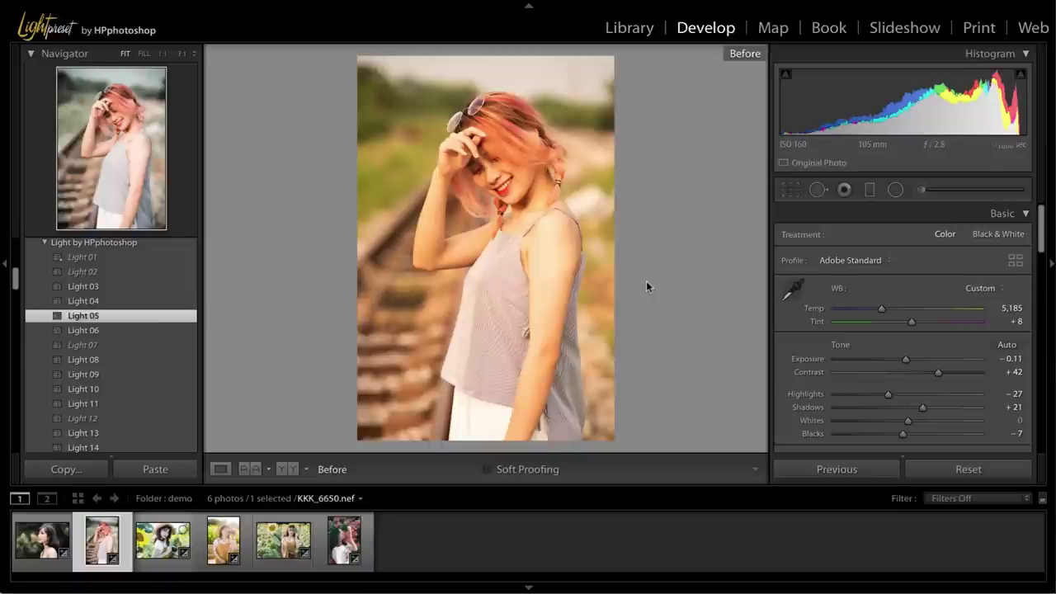
key("backslash")
key("backslash")
key("backslash")
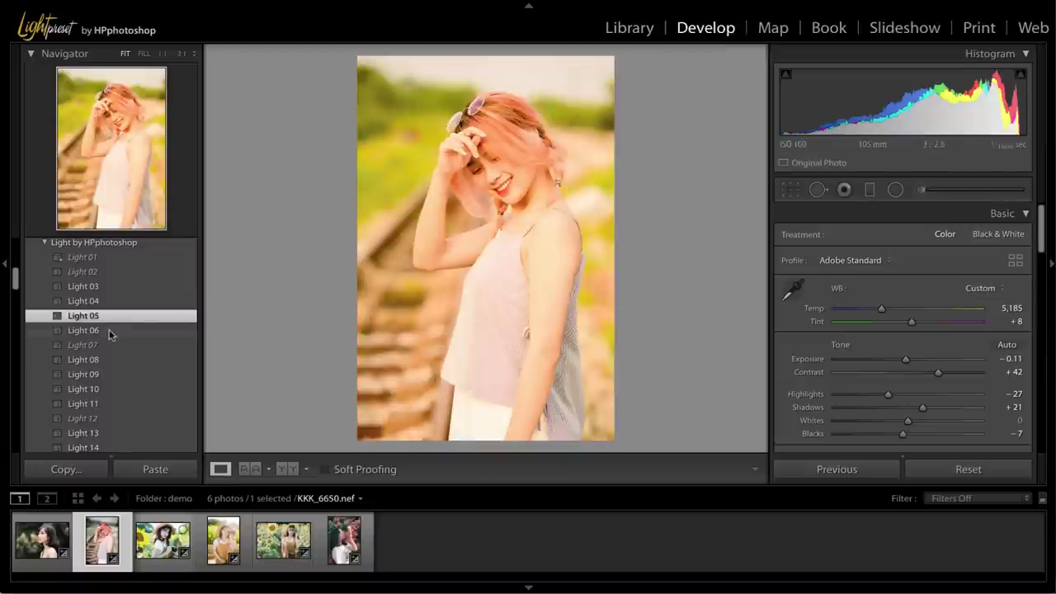
- Give the railway portrait Light 06 with a cooler Temp, then open the sunflower portrait KKK_4751.nef
left_click(109, 329)
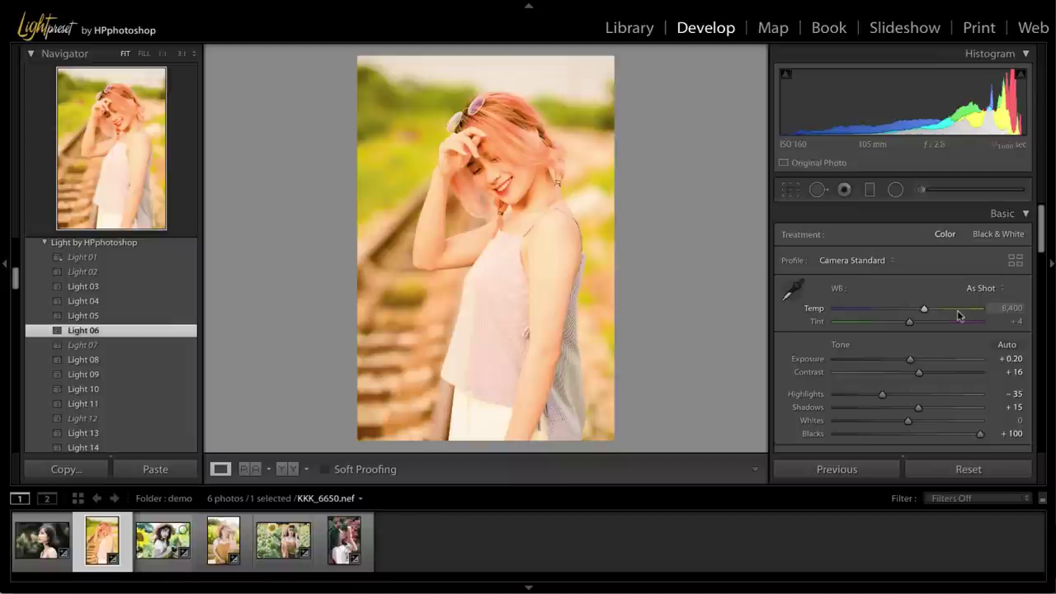
left_click_drag(901, 310, 882, 315)
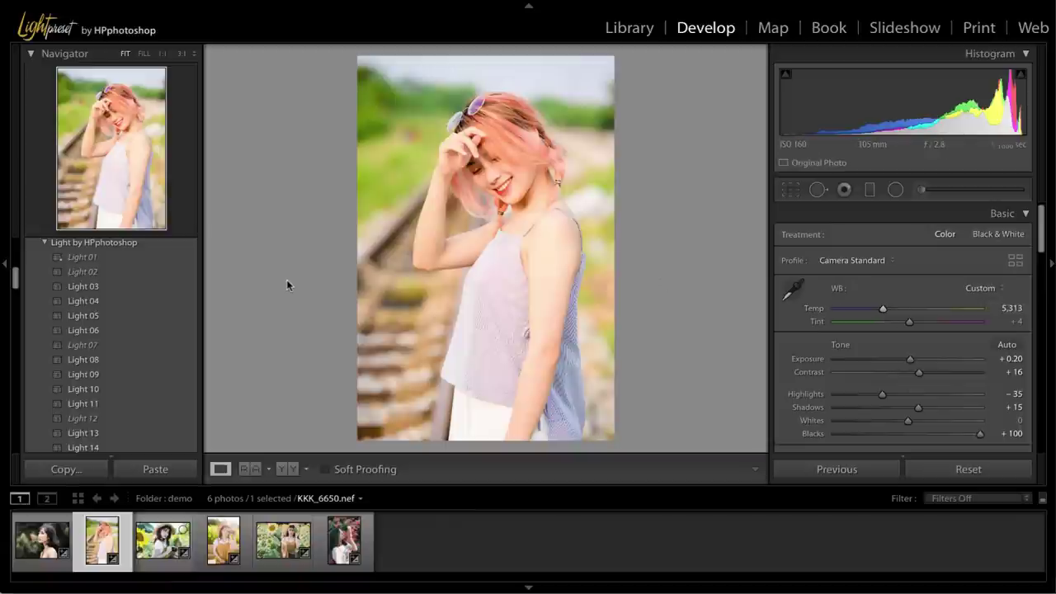
left_click(167, 568)
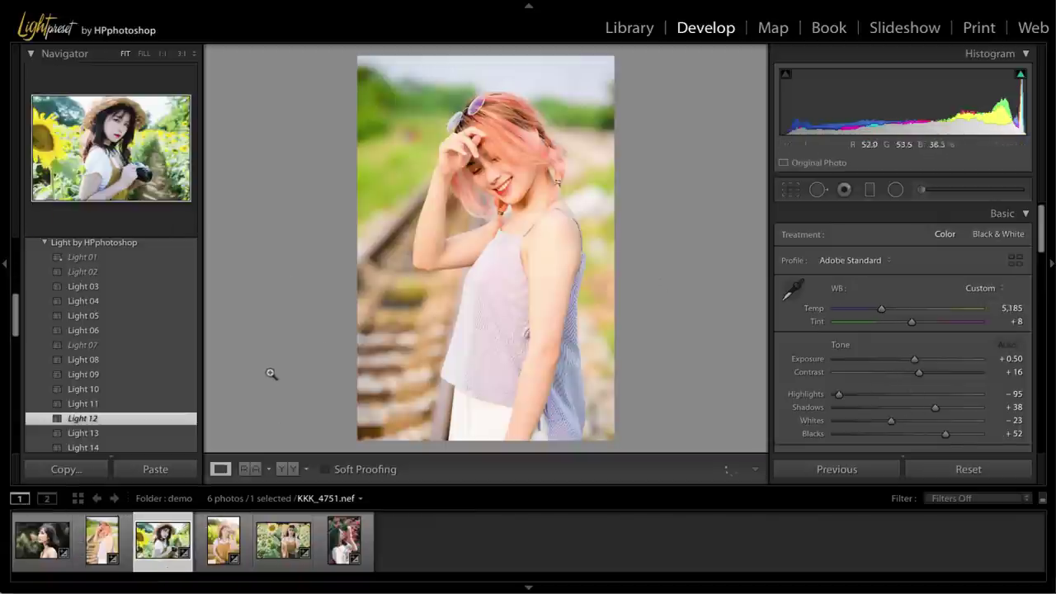
- Reset the sunflower portrait and apply Light 06, checking Before/After and a zoomed view
left_click(965, 470)
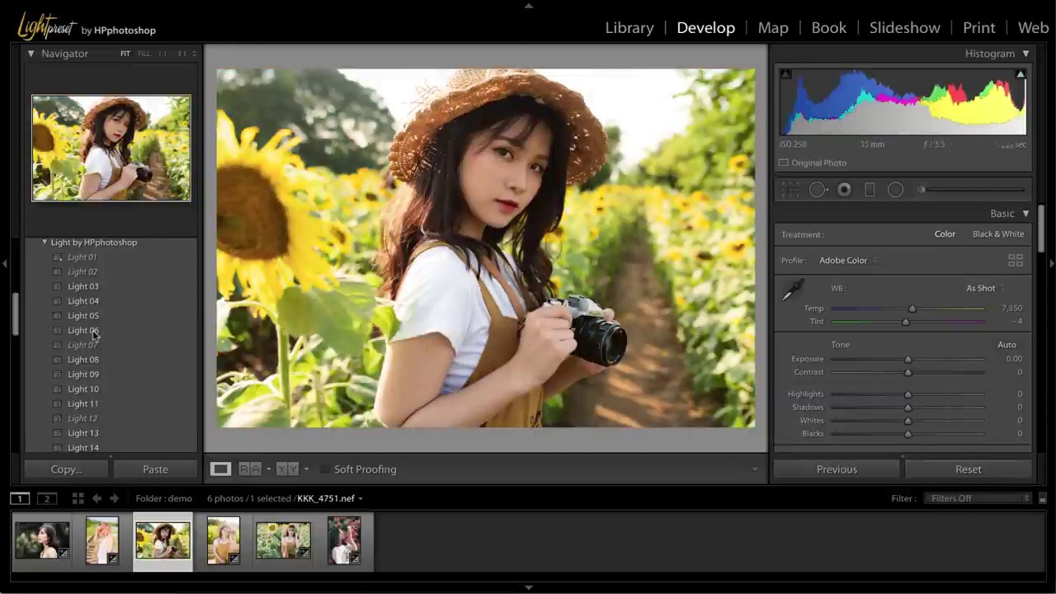
left_click(93, 330)
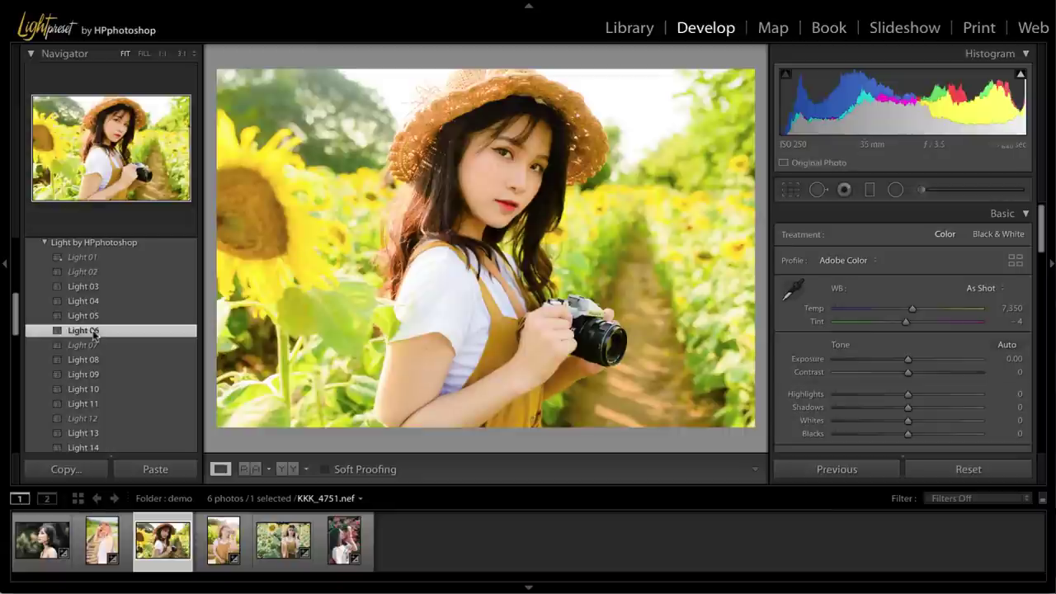
key("backslash")
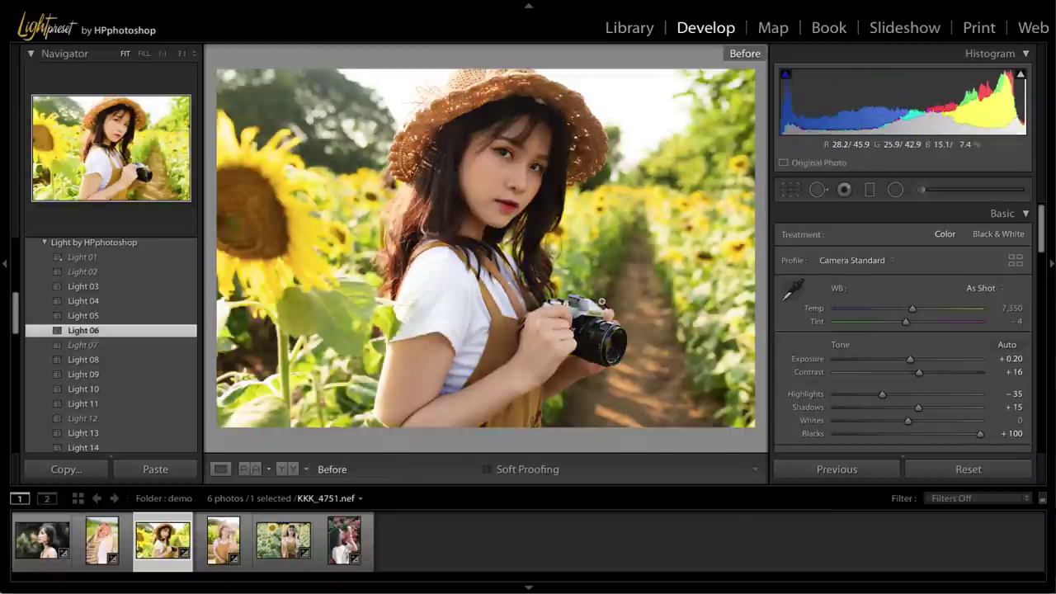
key("backslash")
key("backslash")
key("backslash")
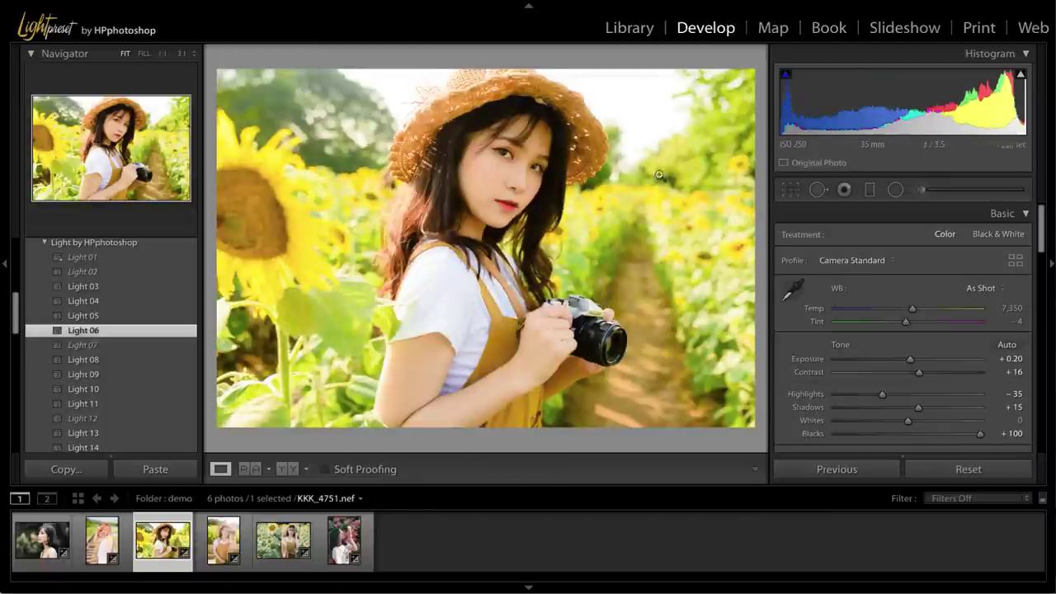
left_click(504, 104)
left_click(548, 162)
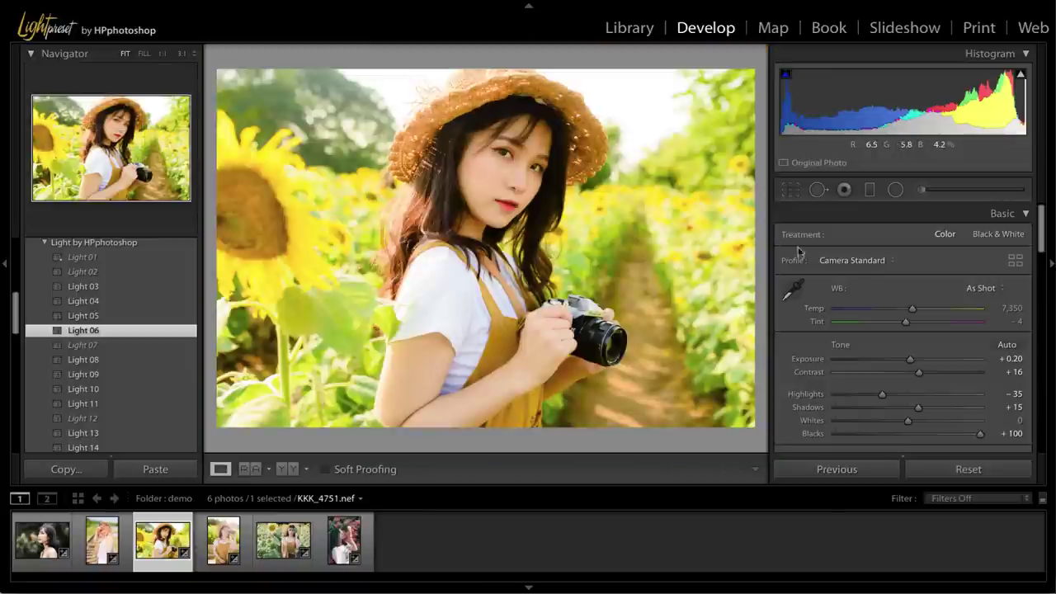
- Set Shadows +35, Exposure +0.05 and cool Temp to 6,083, comparing Before/After
left_click_drag(918, 408, 932, 408)
left_click_drag(909, 361, 906, 361)
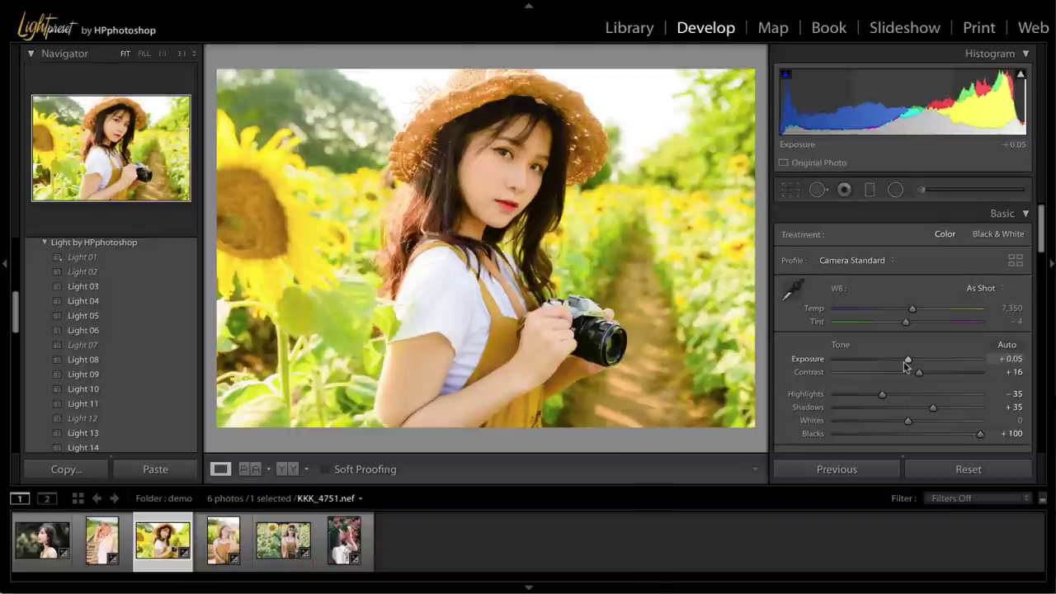
key("backslash")
key("backslash")
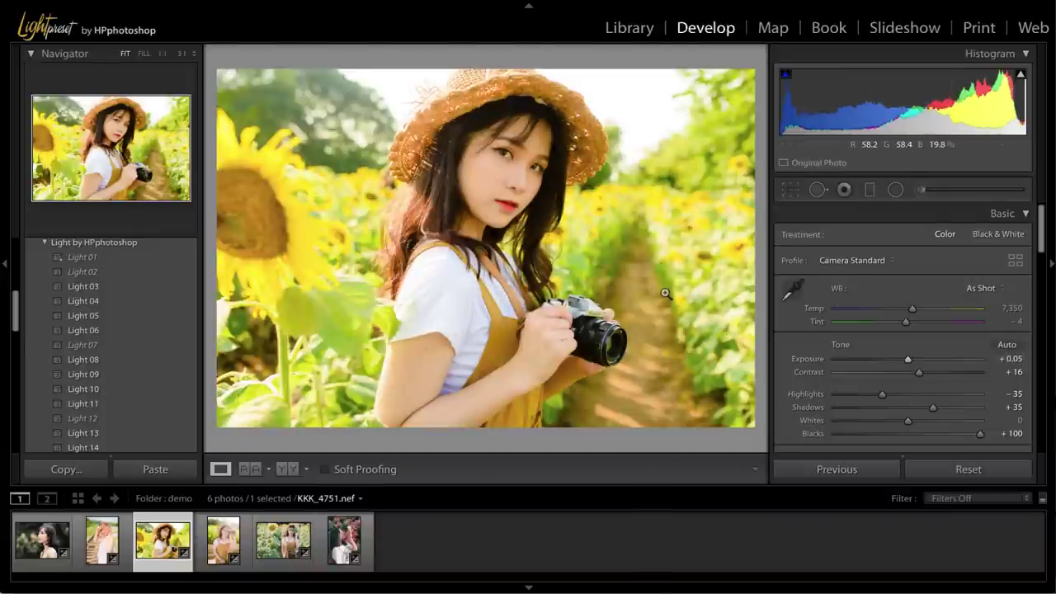
key("backslash")
key("backslash")
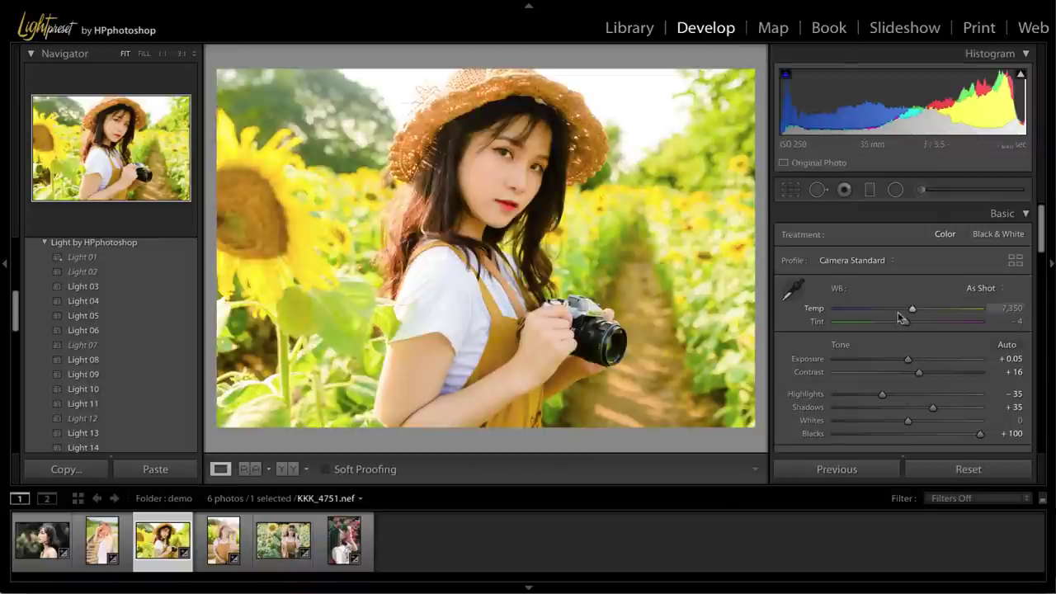
left_click_drag(912, 308, 895, 318)
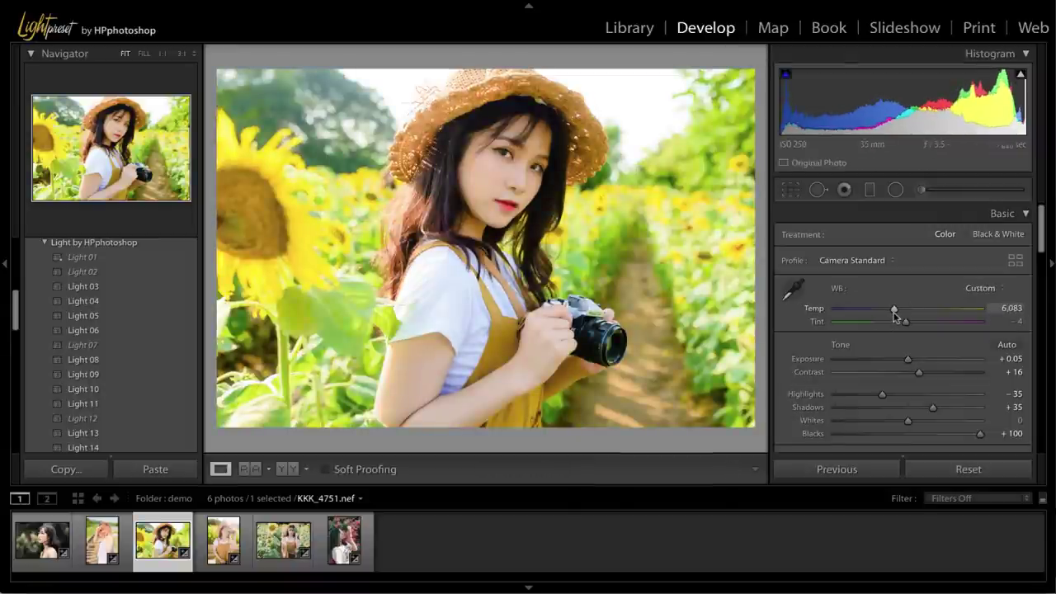
key("backslash")
key("backslash")
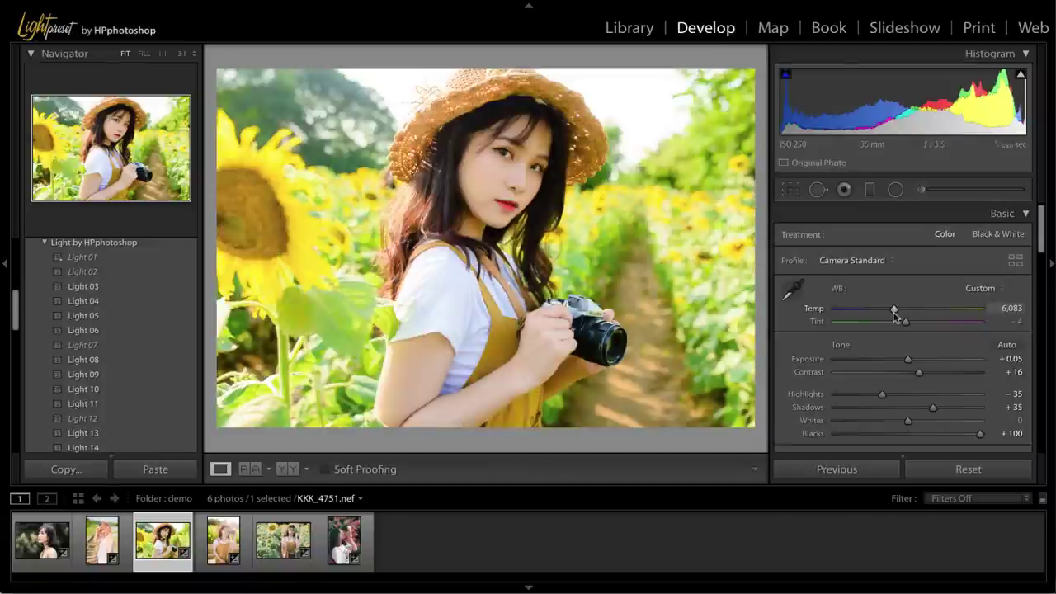
key("backslash")
key("backslash")
key("backslash")
key("backslash")
key("backslash")
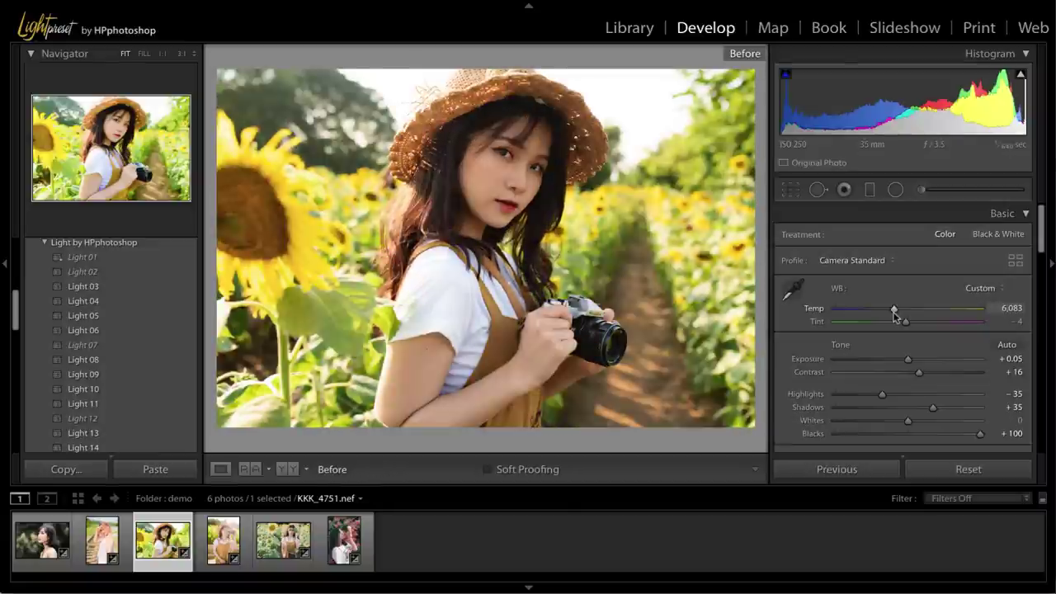
key("backslash")
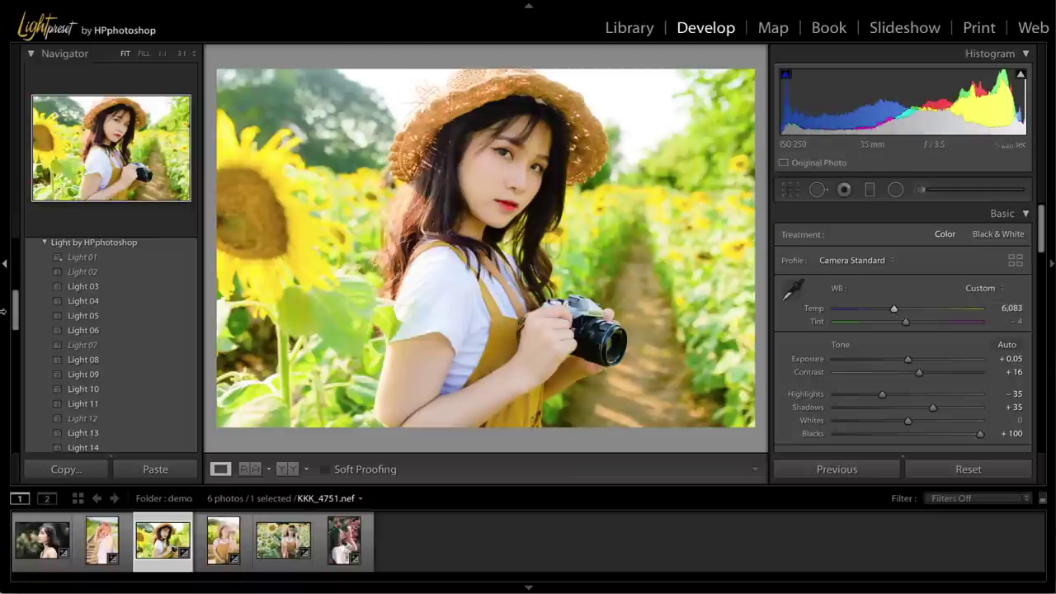
- Apply Light 07 to the sunflower portrait with Exposure +0.30 and Temp 5,788
left_click(96, 348)
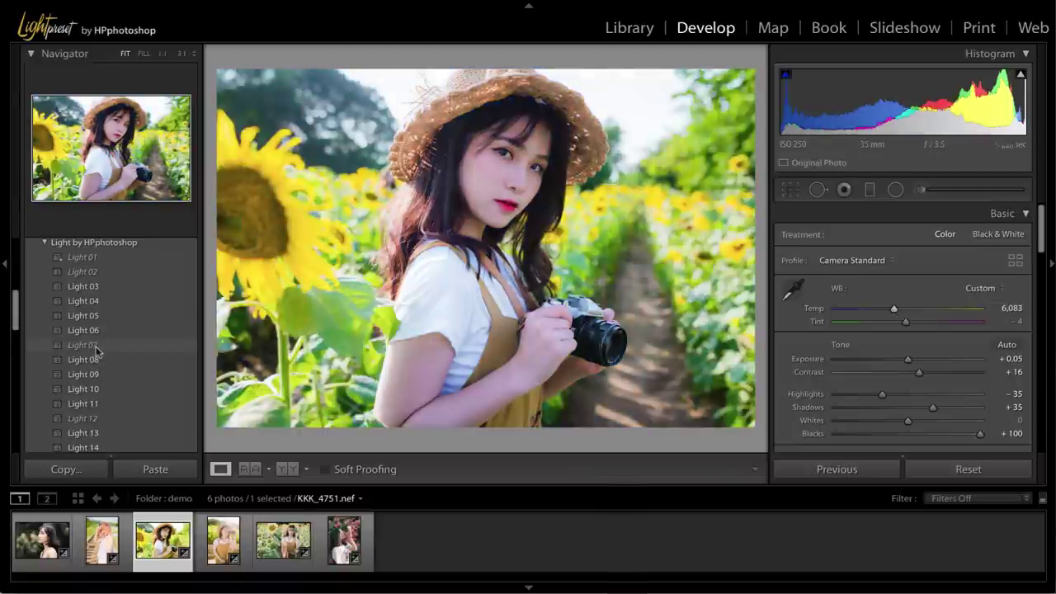
left_click(97, 351)
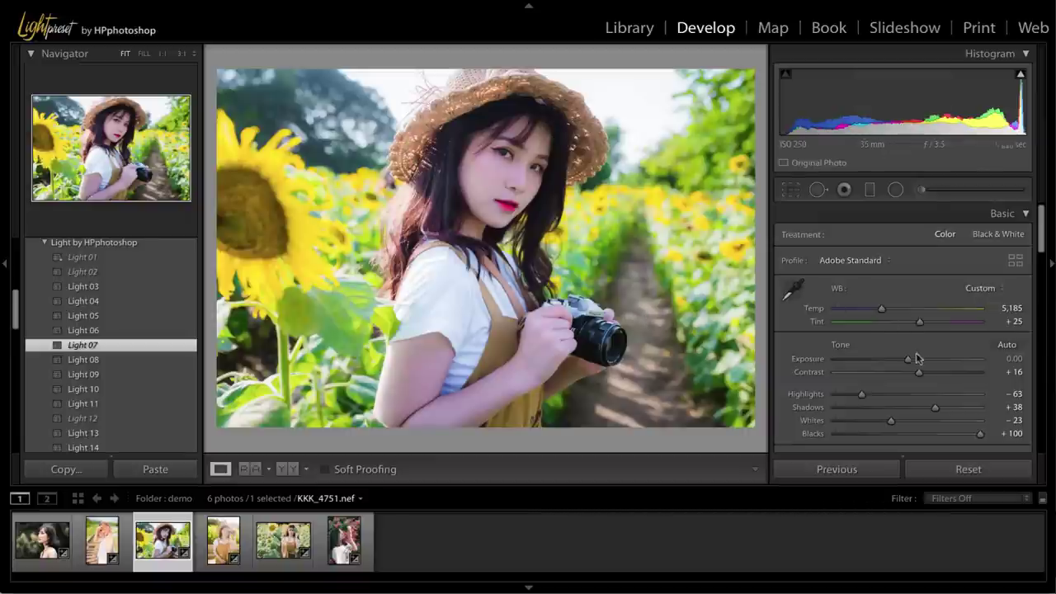
left_click_drag(908, 360, 912, 362)
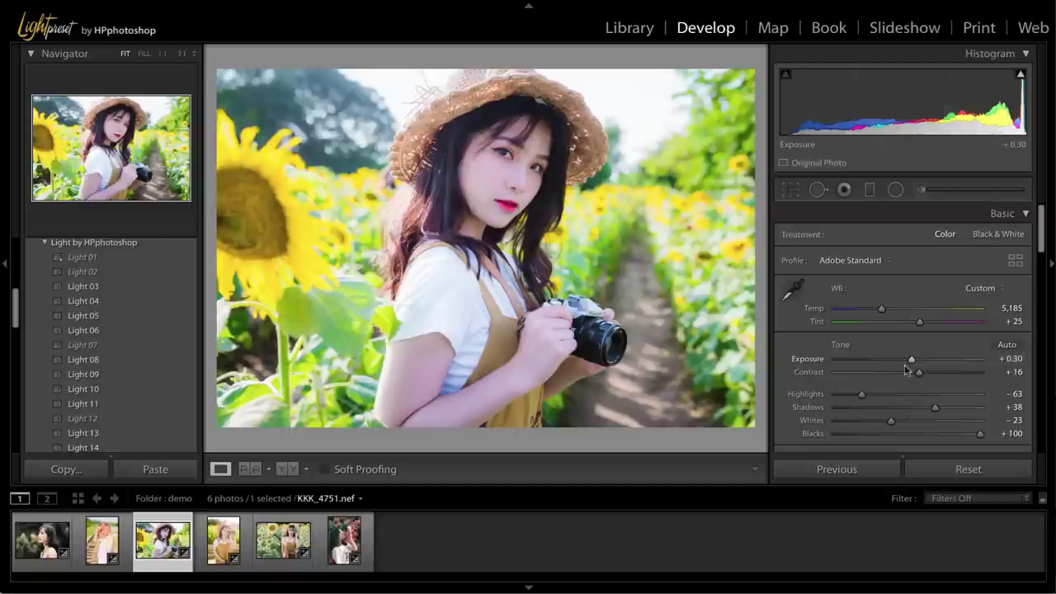
left_click_drag(881, 309, 883, 310)
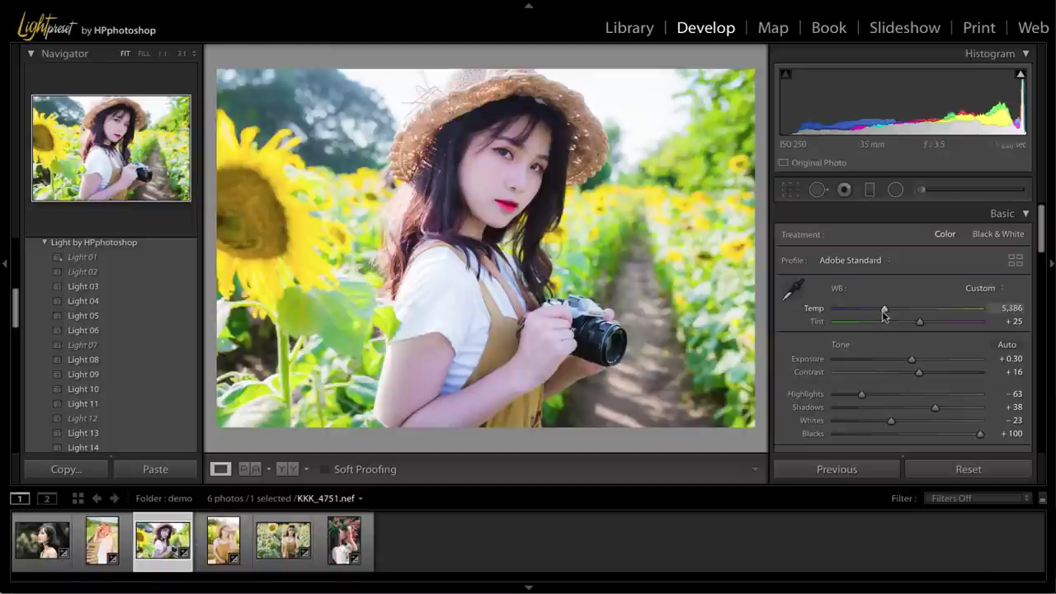
left_click_drag(882, 313, 890, 313)
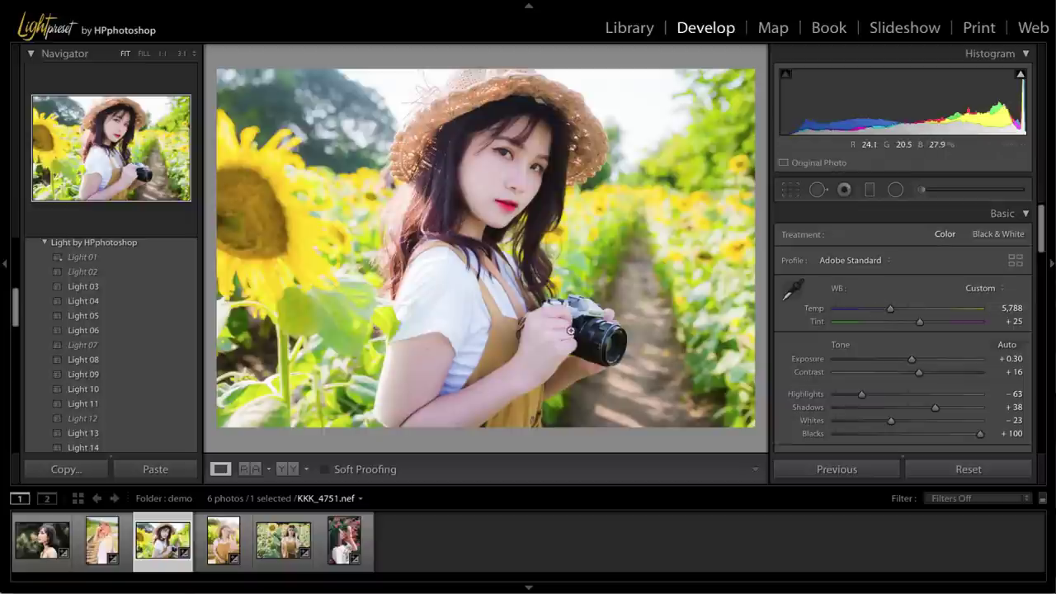
key("backslash")
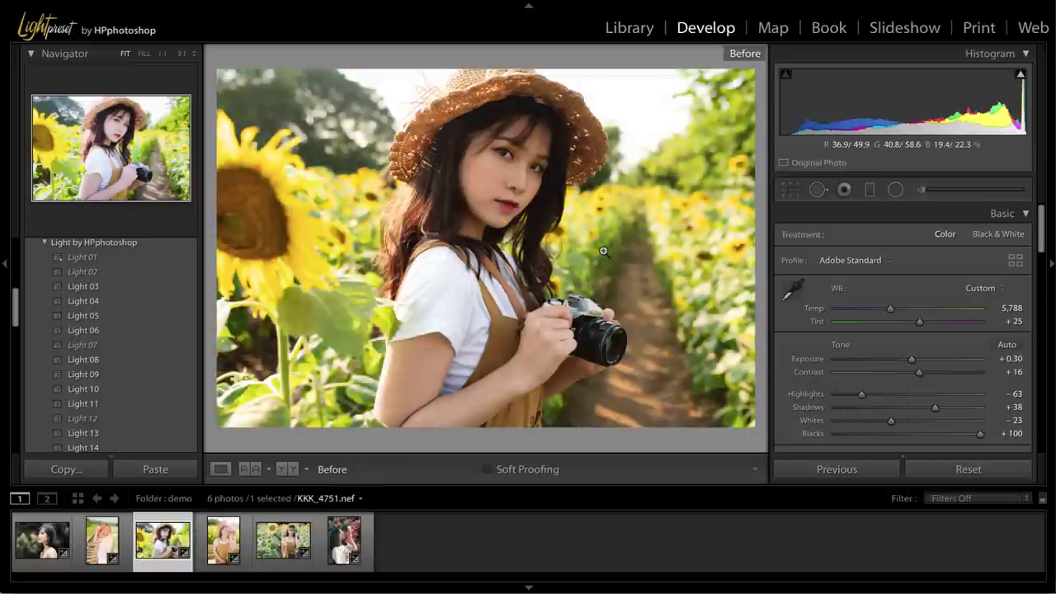
key("backslash")
key("backslash")
key("backslash")
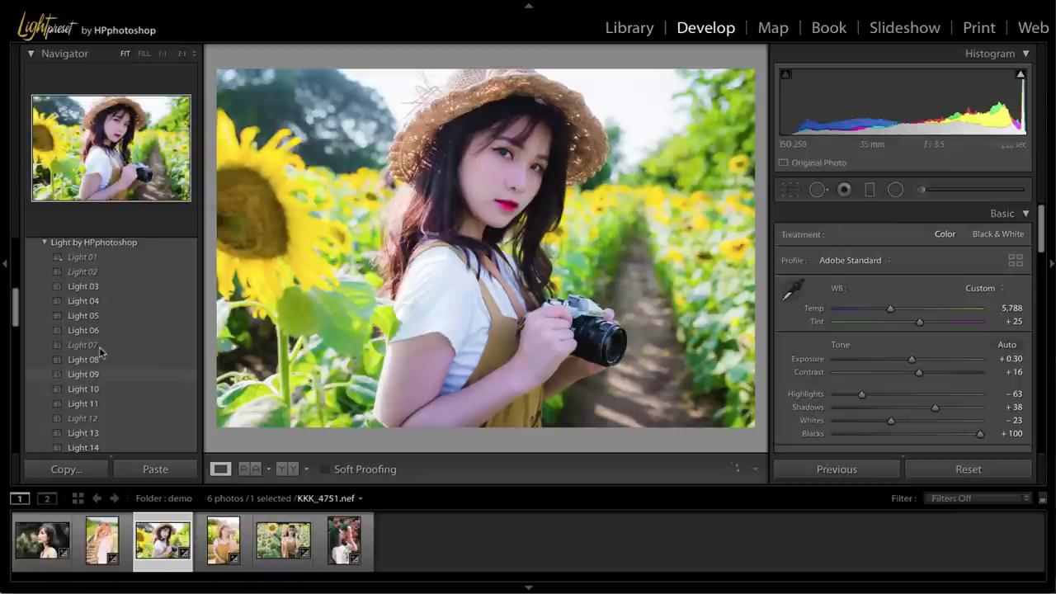
- Apply Light 08 with Exposure +0.10 and Temp 6,088, then compare Before/After
left_click(92, 359)
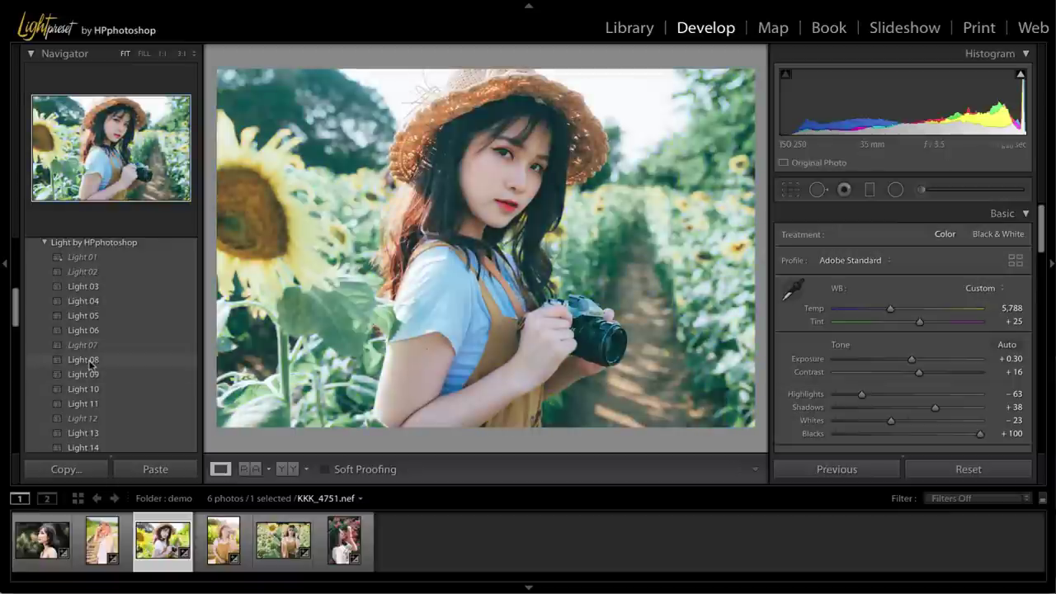
left_click(89, 361)
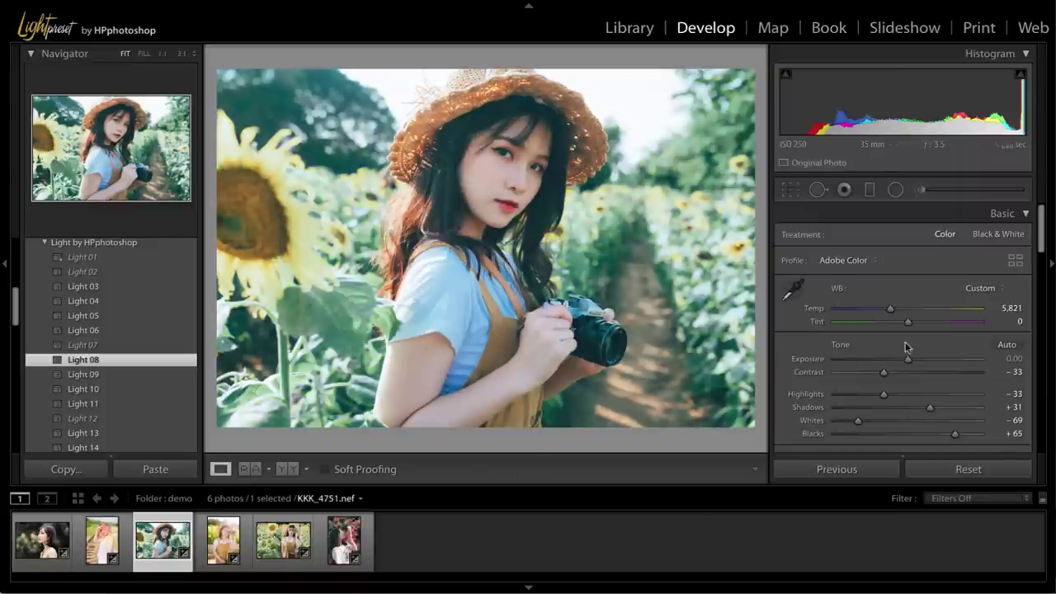
left_click_drag(907, 359, 909, 360)
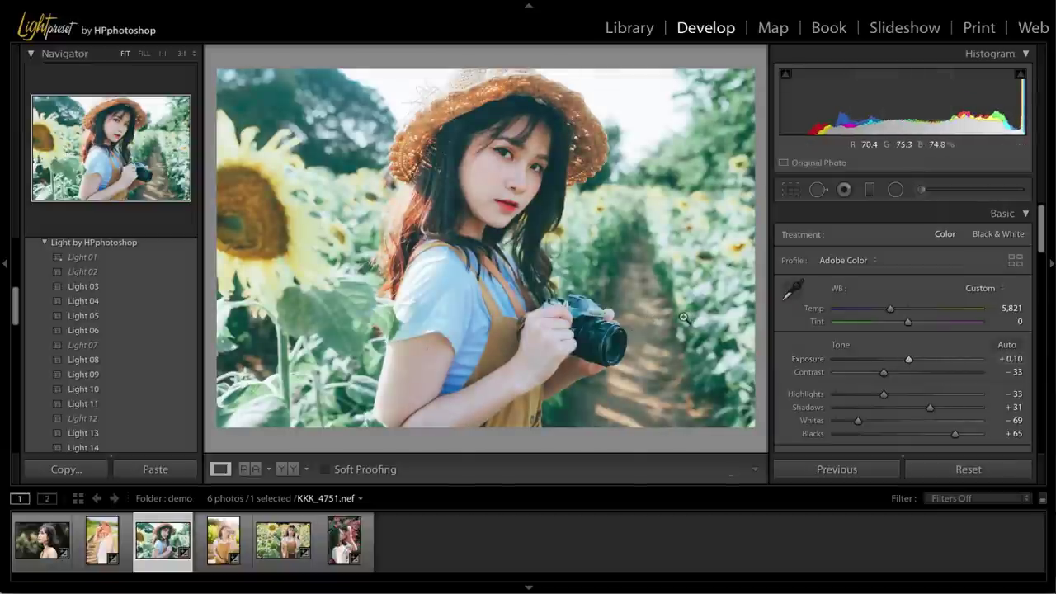
left_click_drag(890, 308, 897, 316)
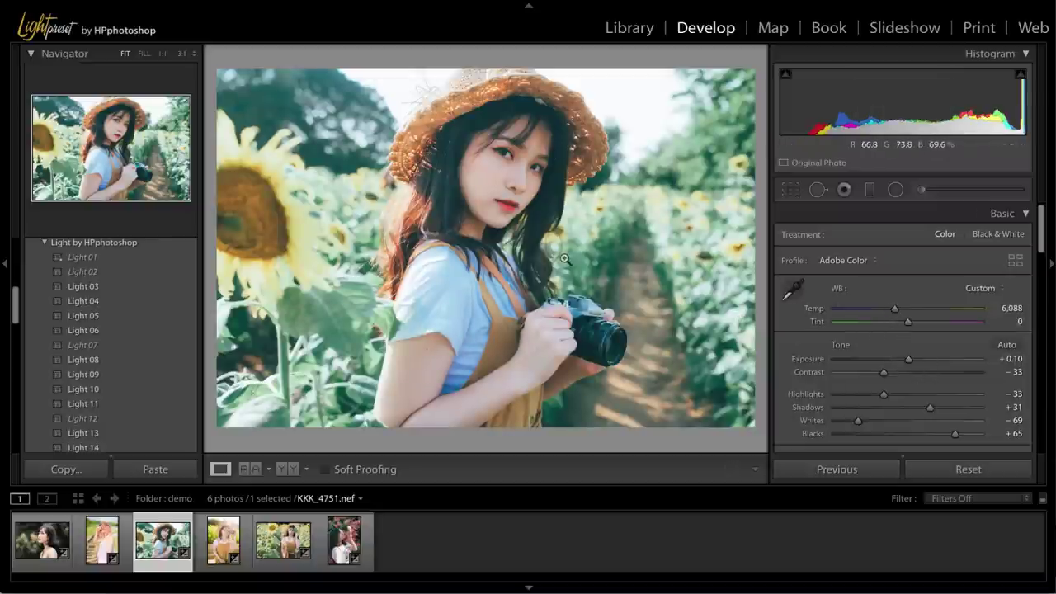
key("backslash")
key("backslash")
- Try Light 09 on the sunflower portrait, then apply Light 09 to the seated camera portrait
left_click(94, 375)
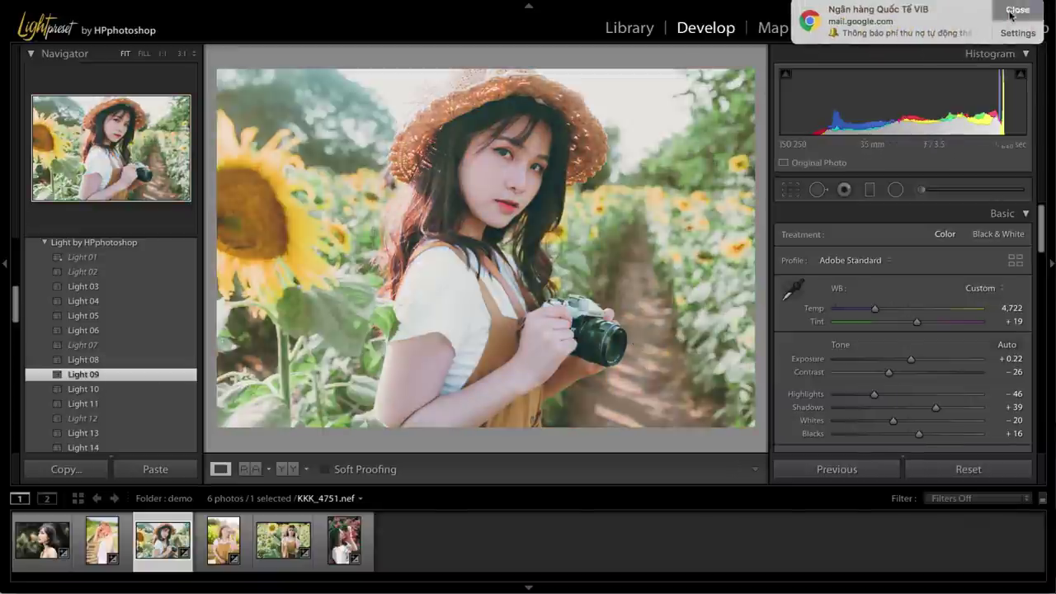
left_click(1012, 13)
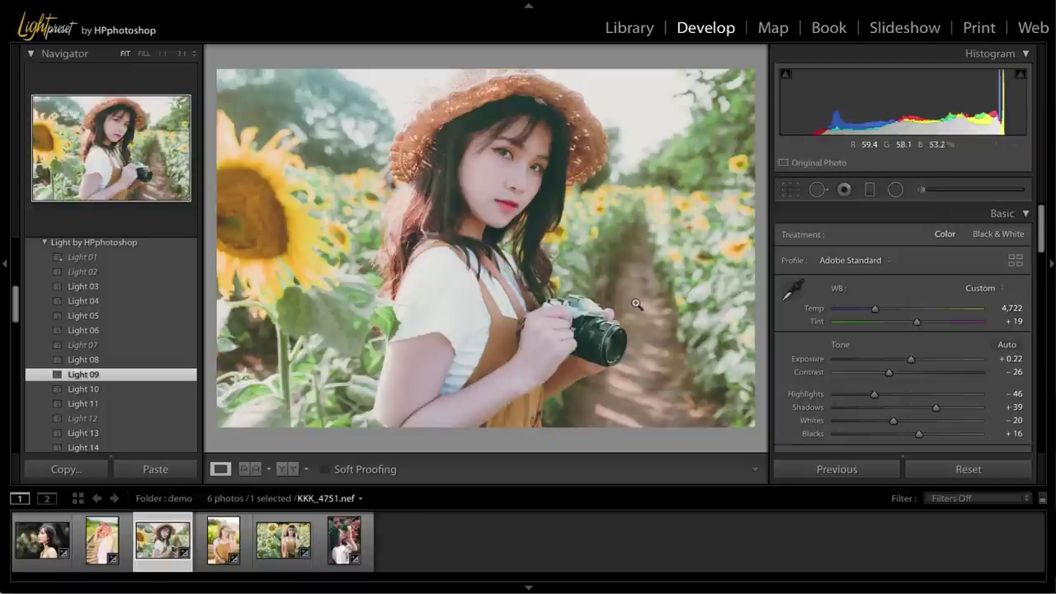
left_click(223, 540)
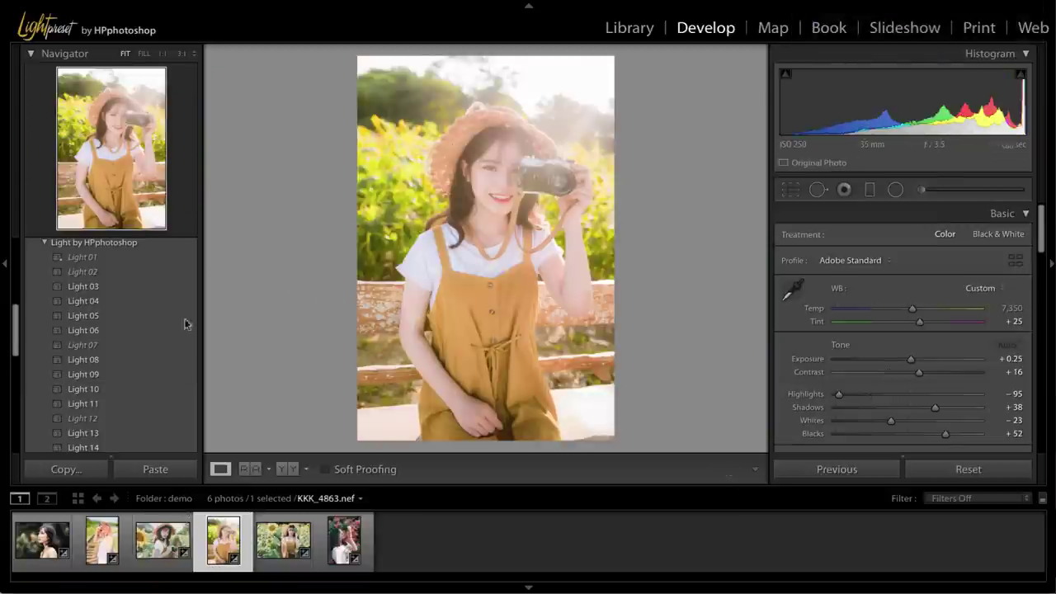
left_click(103, 376)
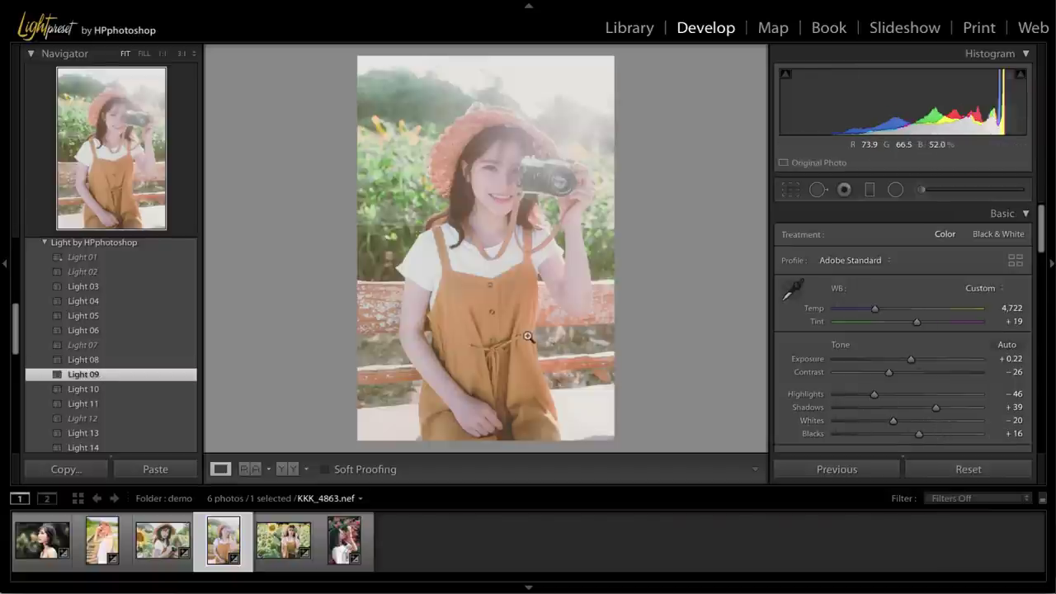
key("backslash")
key("backslash")
key("backslash")
key("backslash")
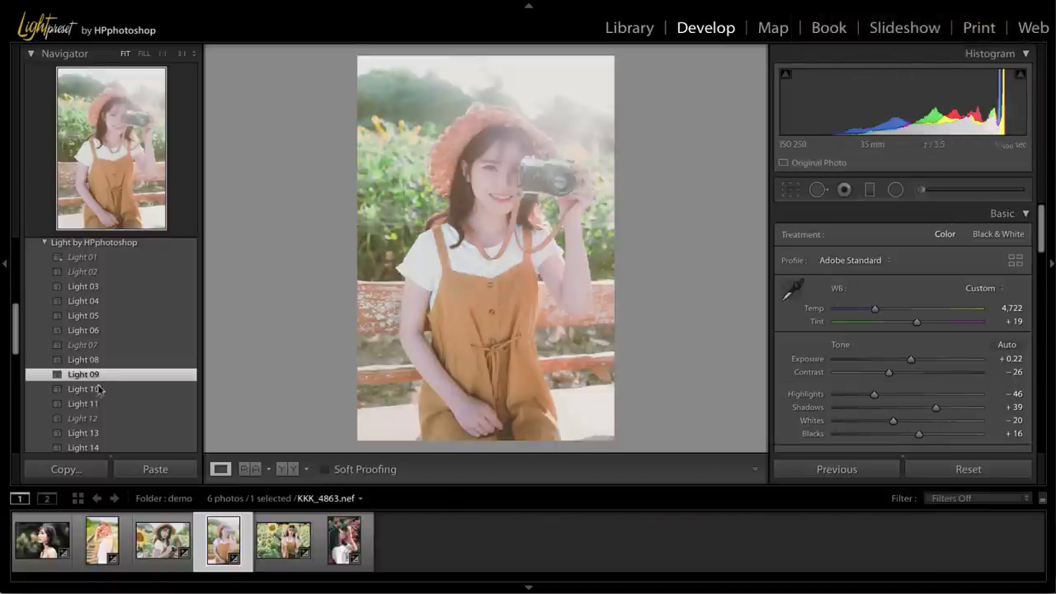
- Give the ice-cream portrait Light 09, then Light 10, and return to the sunflower portrait
left_click(343, 555)
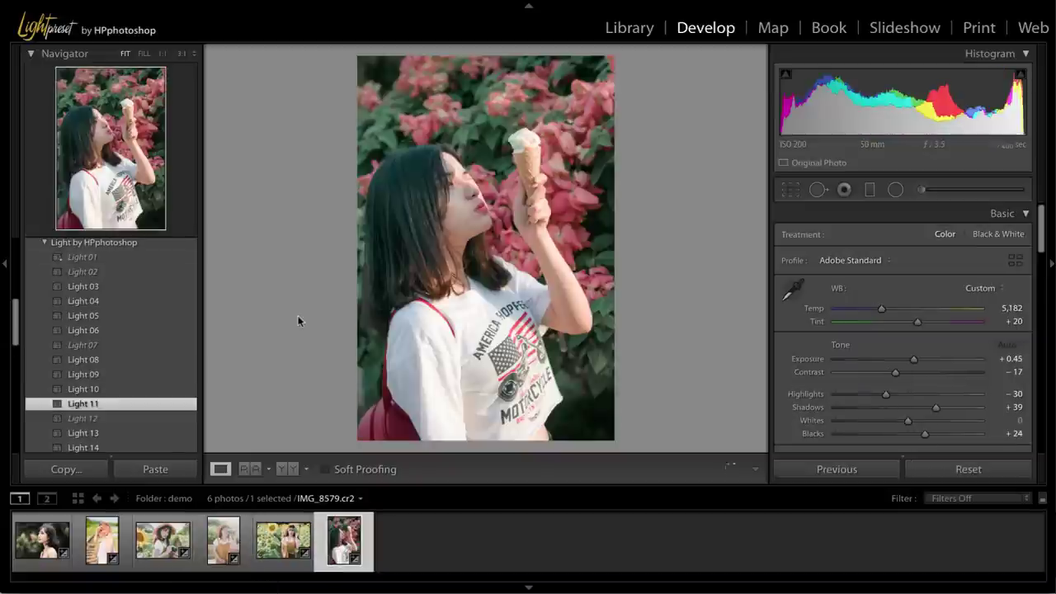
left_click(92, 375)
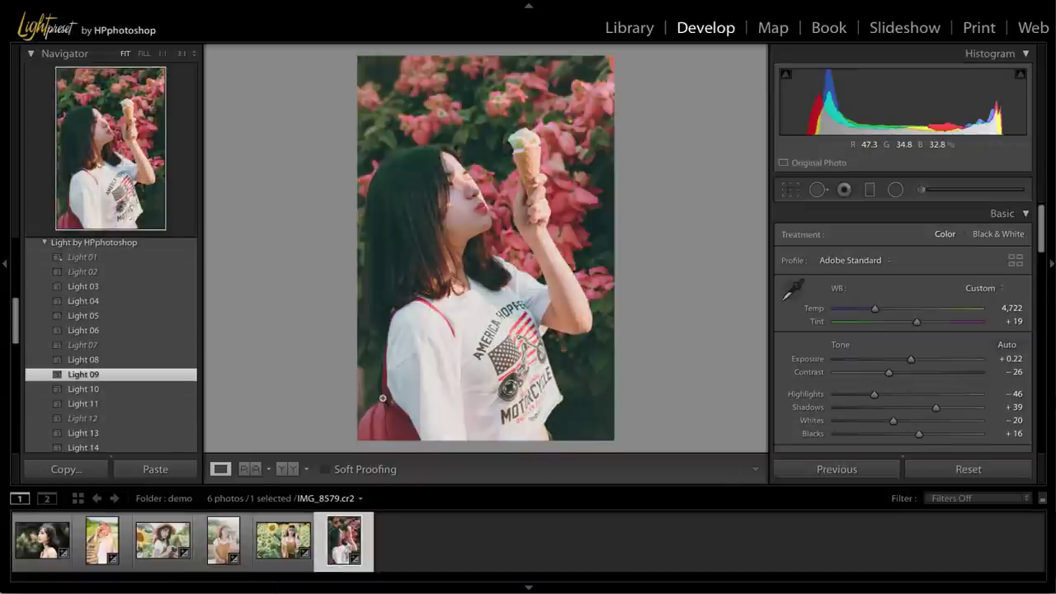
key("backslash")
key("backslash")
key("backslash")
key("backslash")
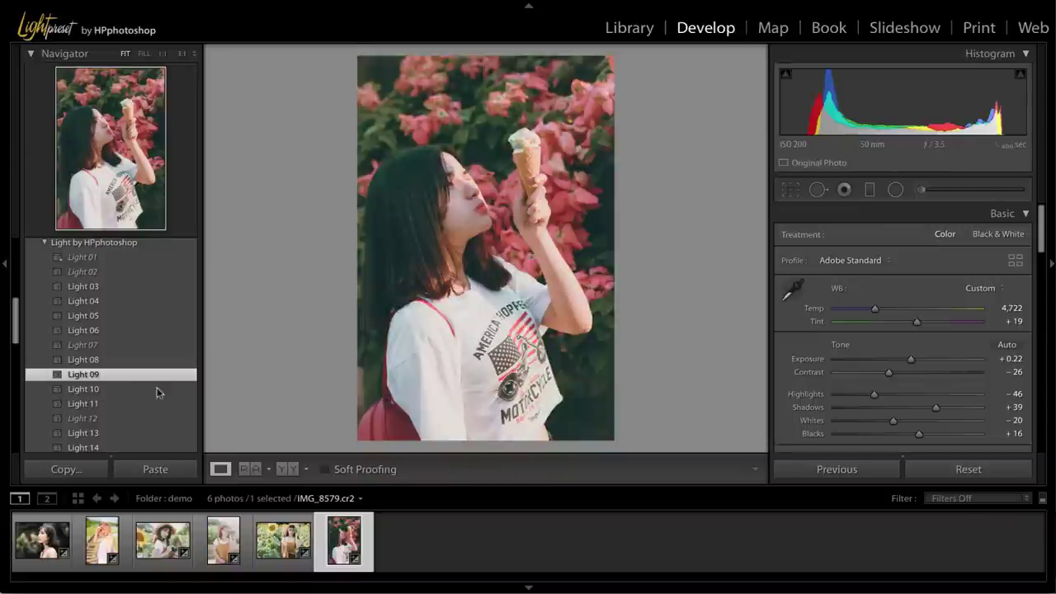
left_click(115, 391)
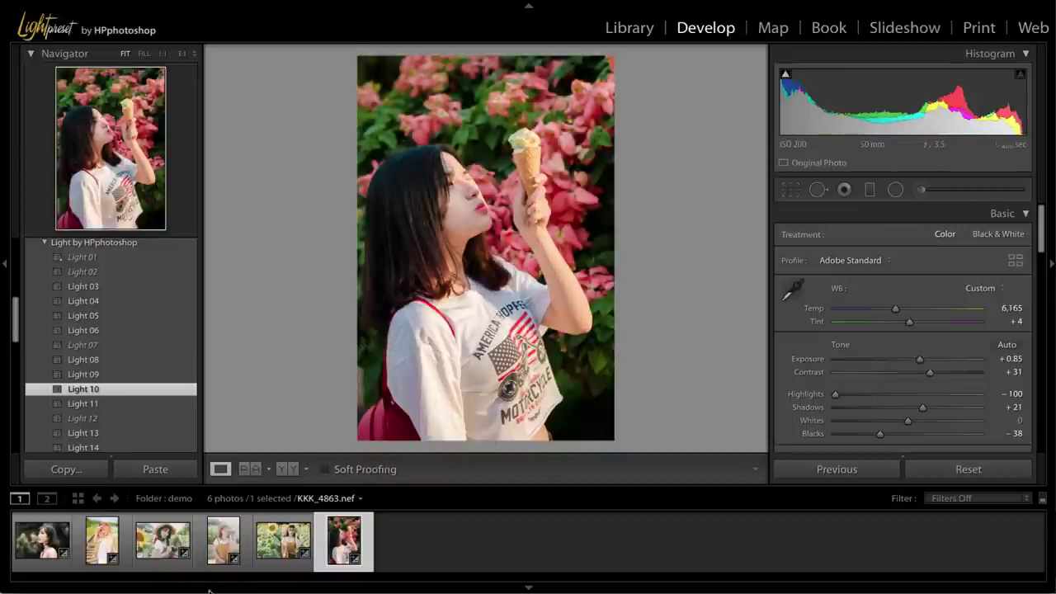
left_click(161, 569)
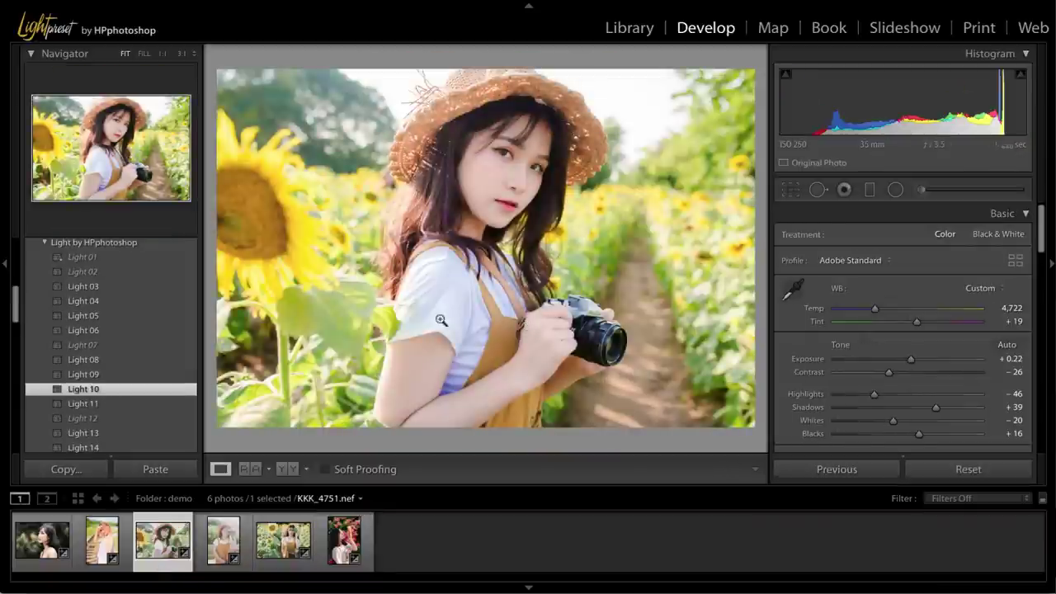
- Compare before/after, then give the camera sunflower portrait the faded Light 11 preset
key("backslash")
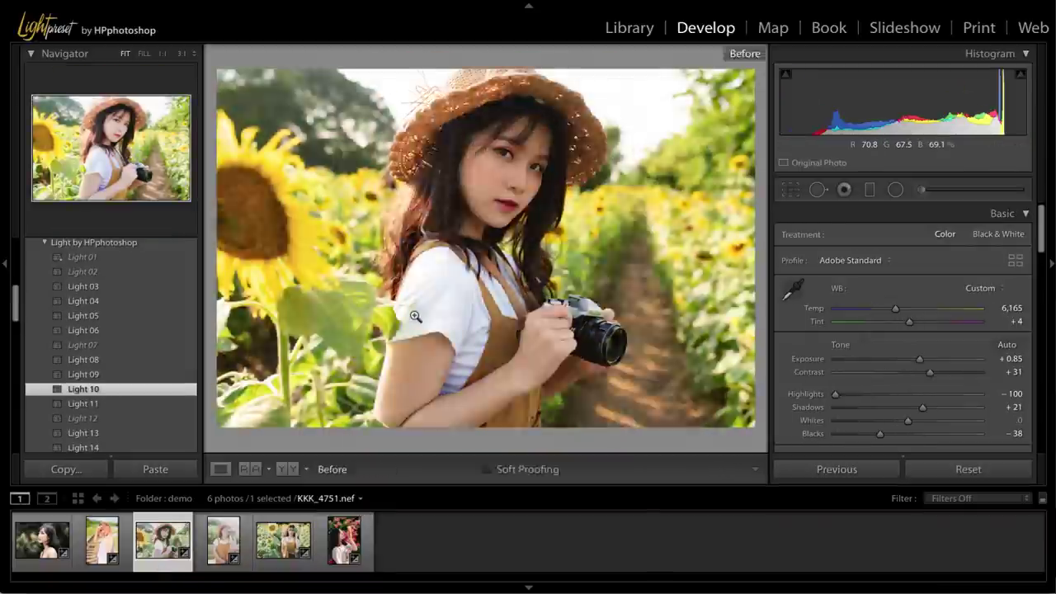
key("backslash")
key("backslash")
key("backslash")
key("backslash")
key("backslash")
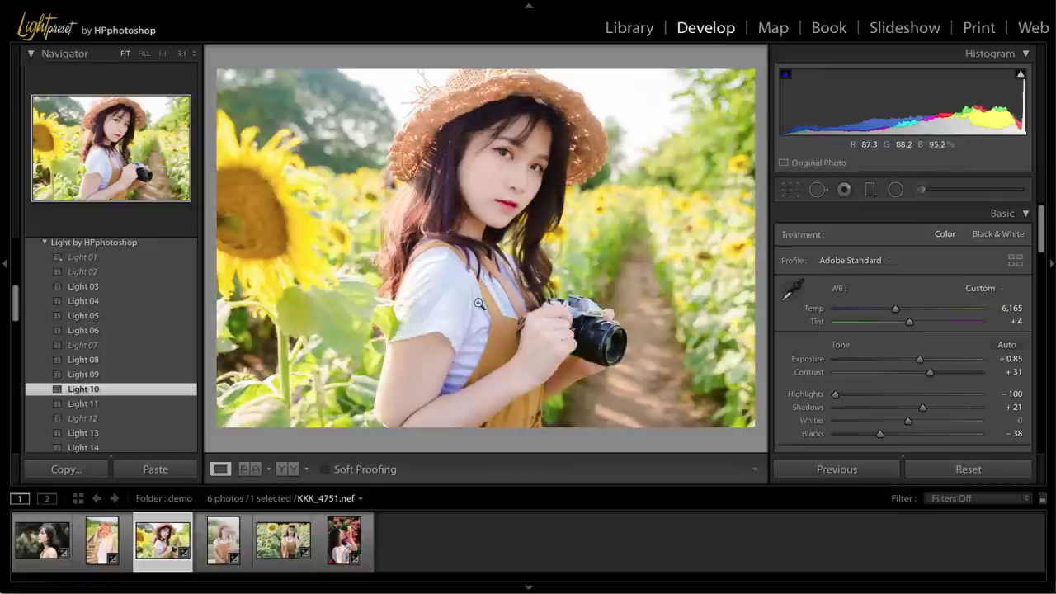
left_click(99, 406)
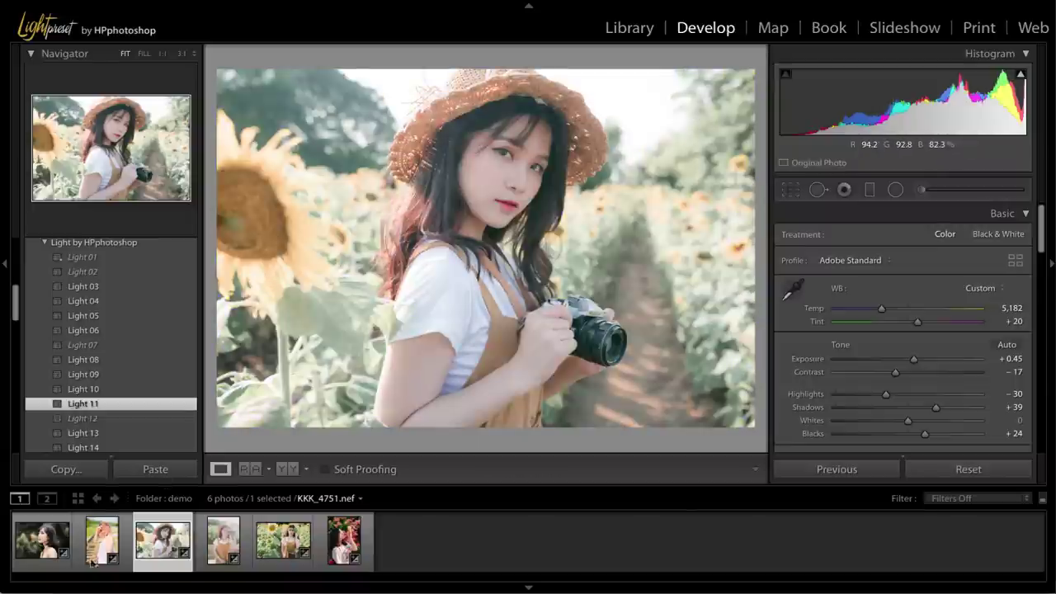
- On the leaf-holding portrait, try Light 11, check detail at 1:1, then switch to vivid Light 12
left_click(53, 563)
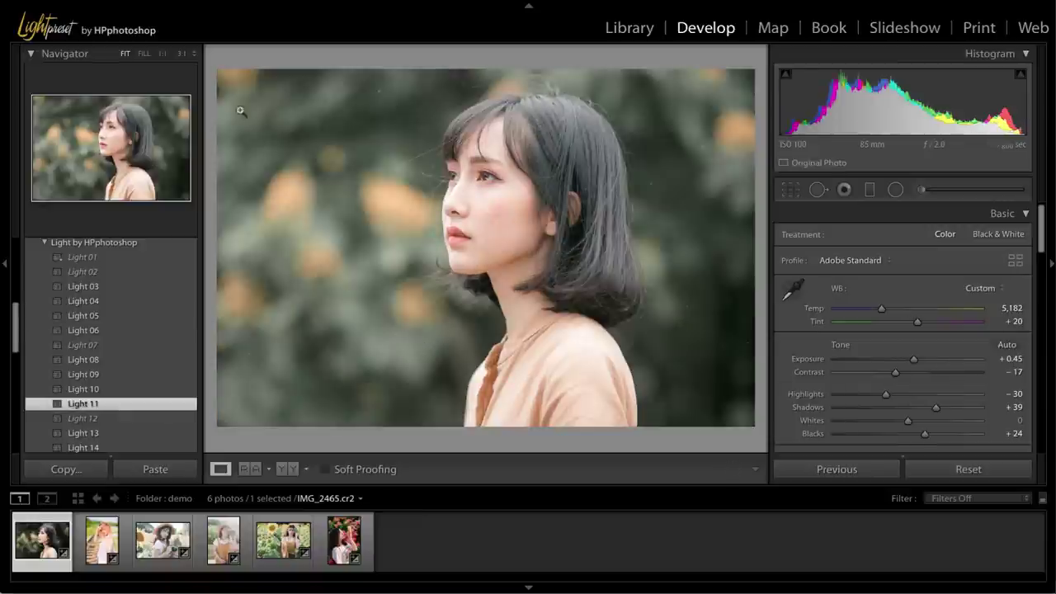
left_click(265, 536)
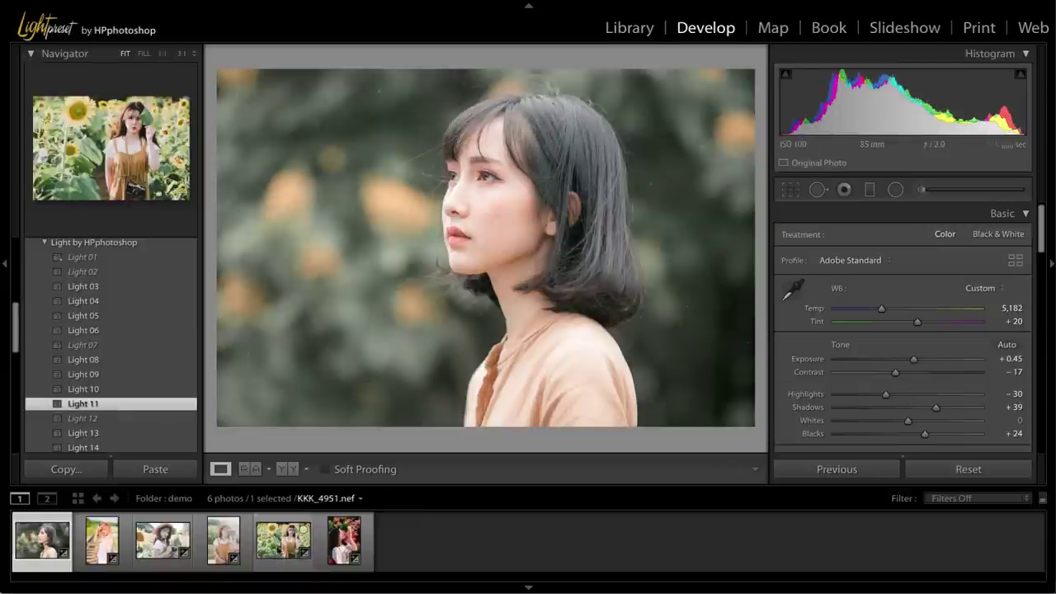
left_click(93, 405)
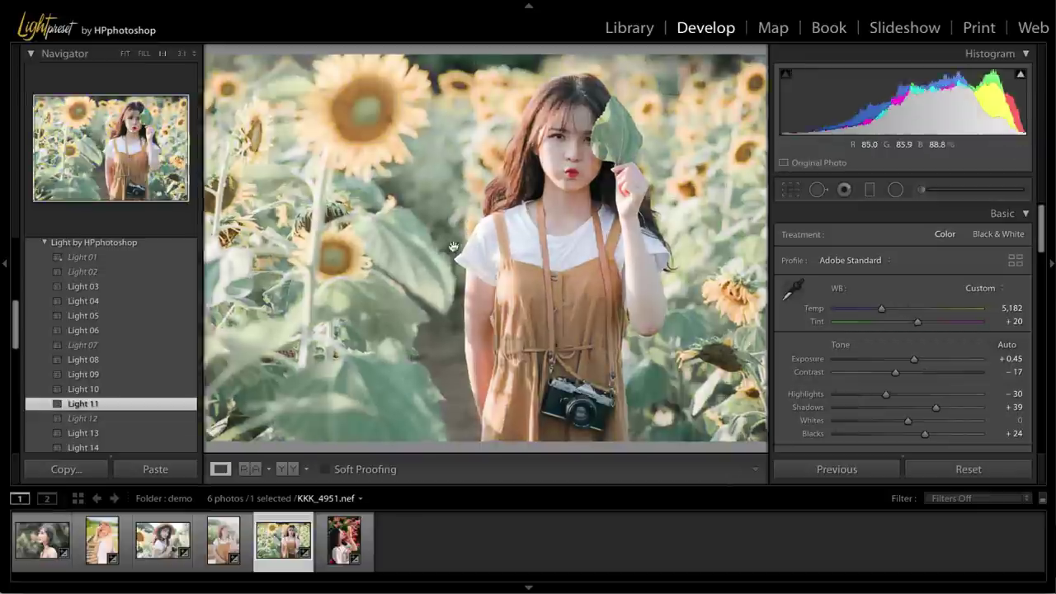
left_click(456, 248)
left_click(405, 209)
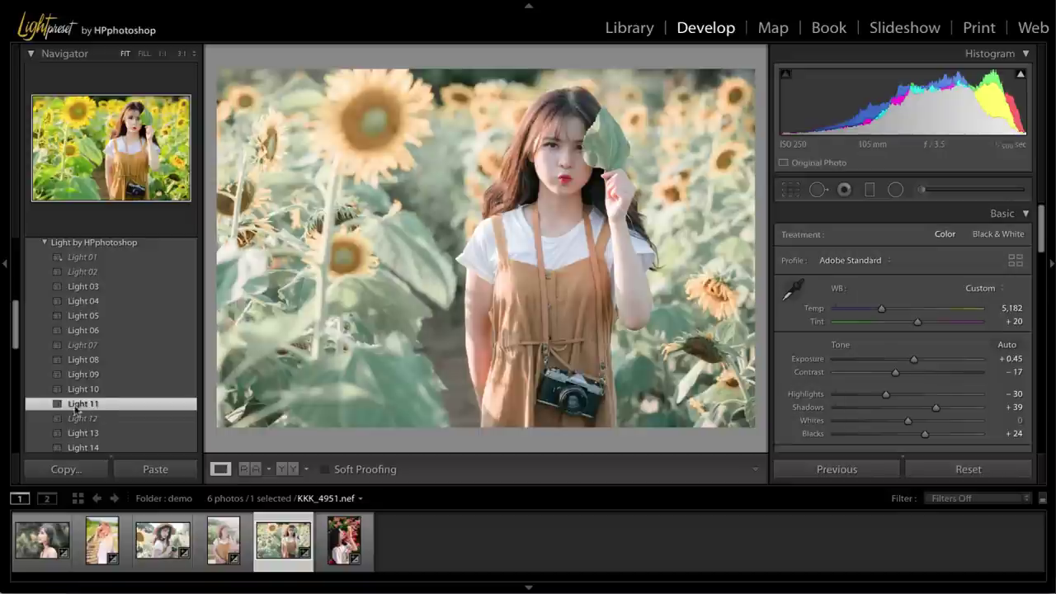
scroll(20, 355, "down", 1)
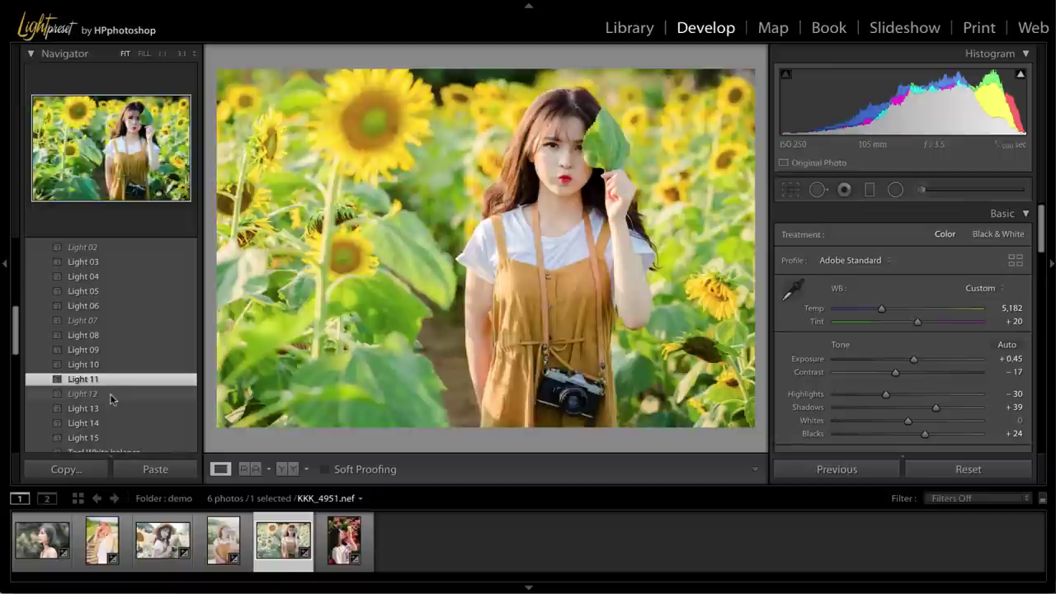
left_click(109, 395)
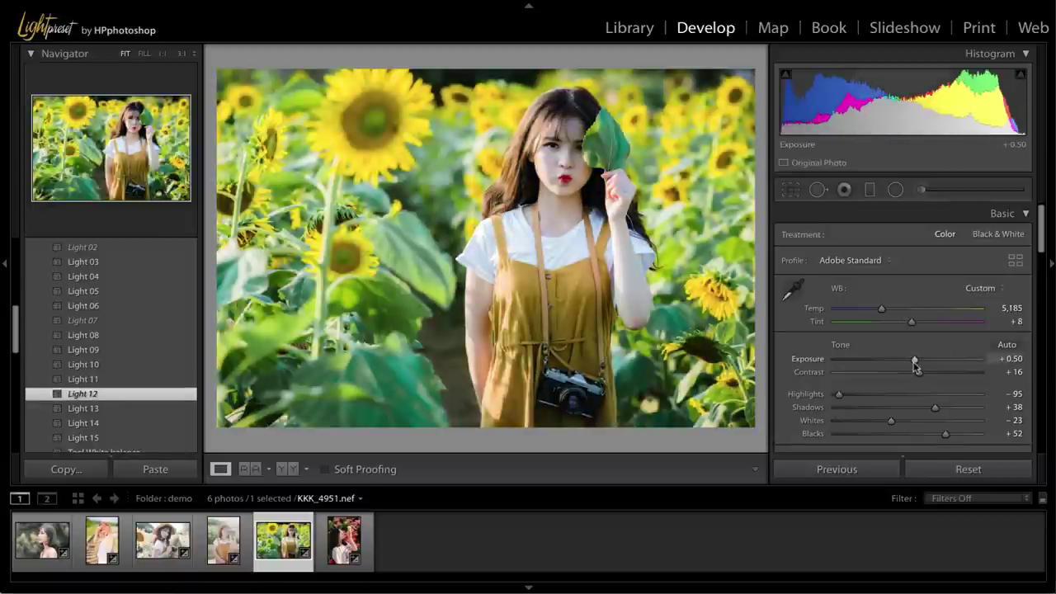
left_click(344, 541)
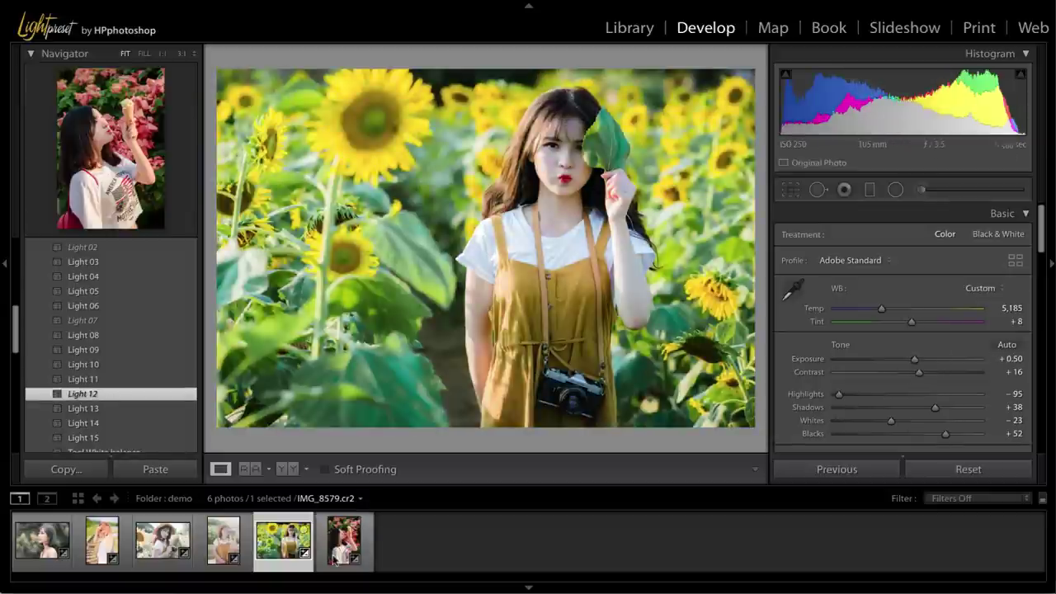
- Try the Light 12 and Light 13 presets on the ice-cream photo, comparing each with the original
left_click(110, 395)
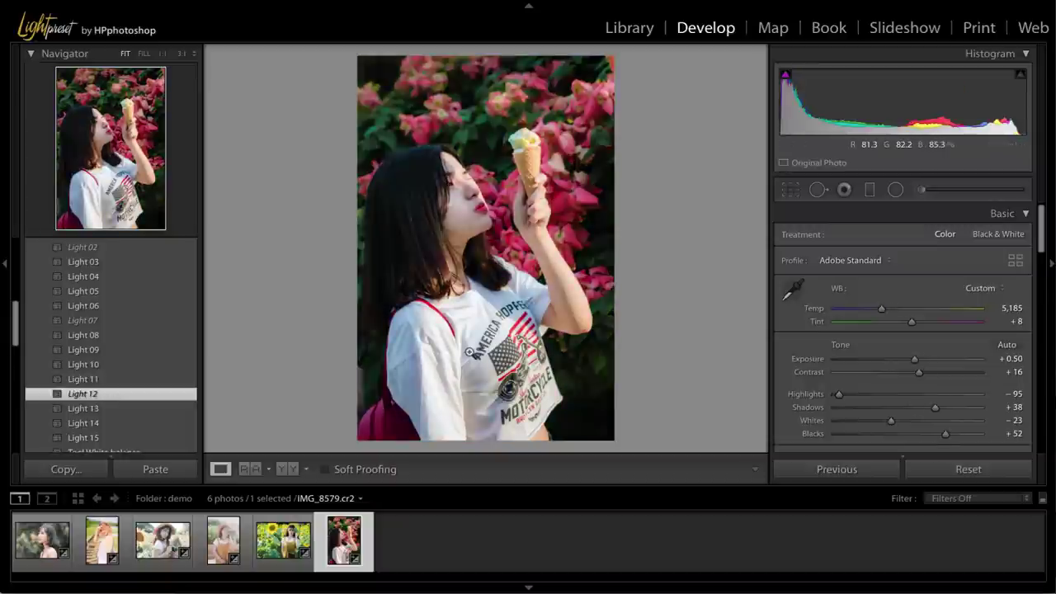
key("backslash")
key("backslash")
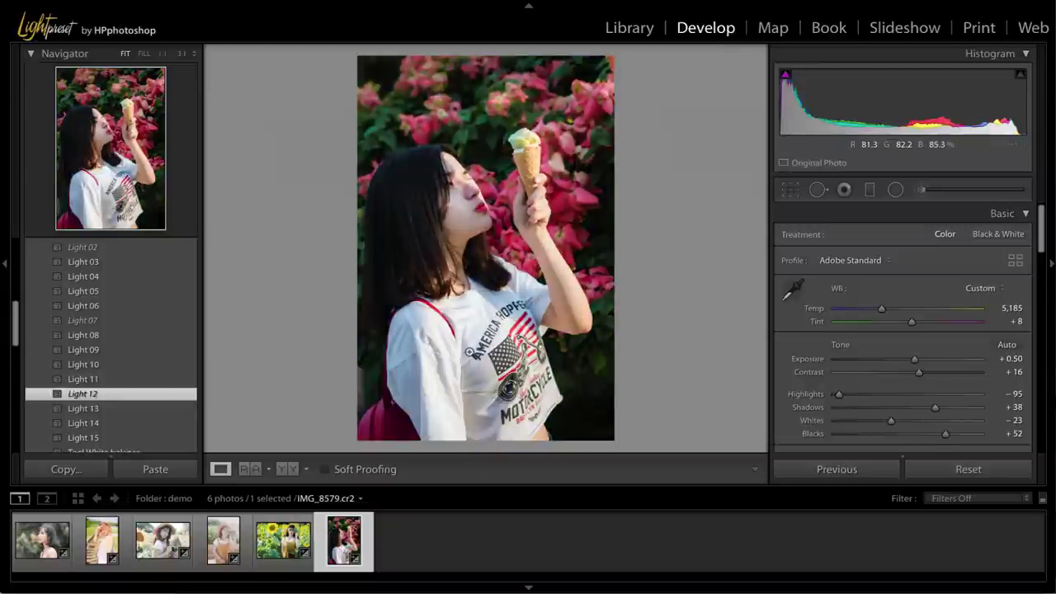
key("backslash")
key("backslash")
key("backslash")
key("backslash")
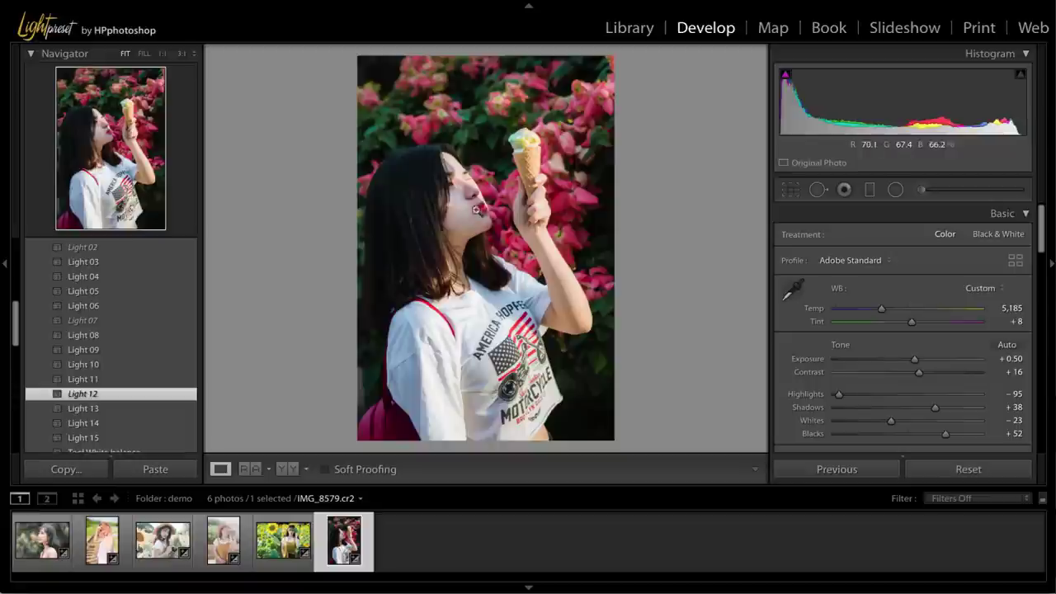
key("backslash")
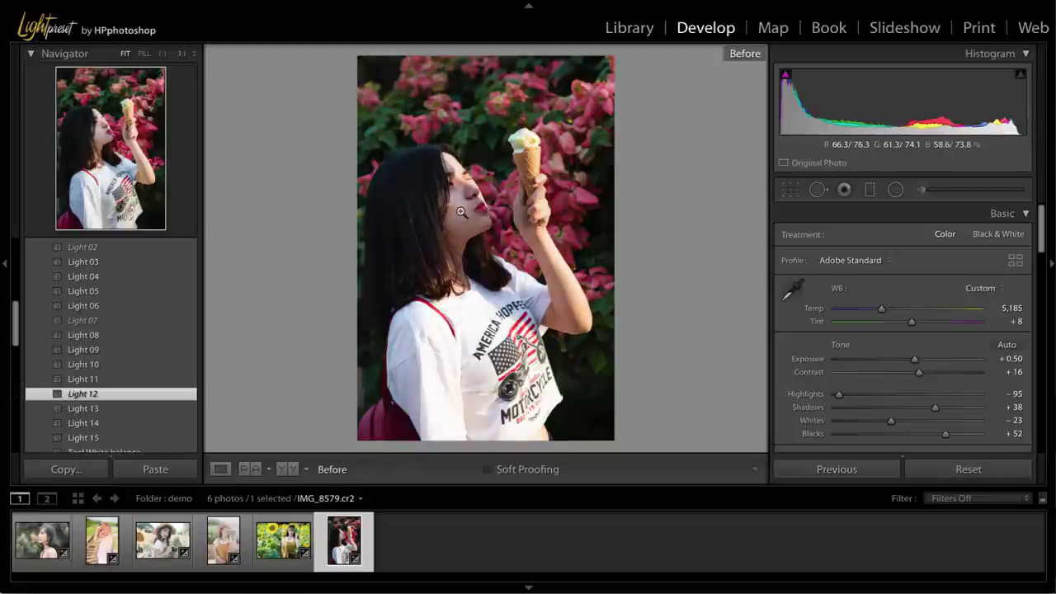
key("backslash")
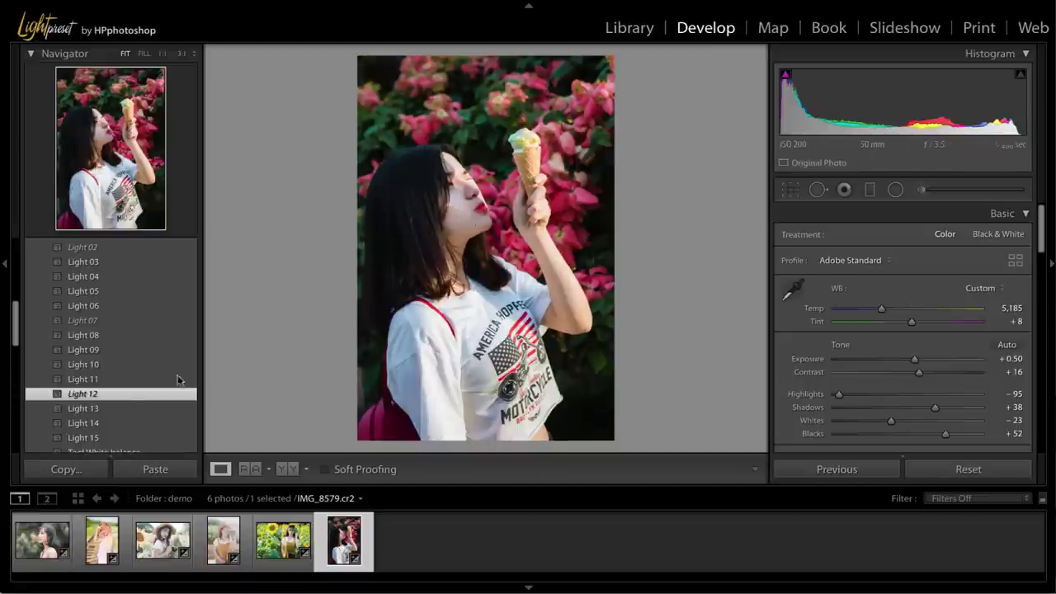
left_click(117, 410)
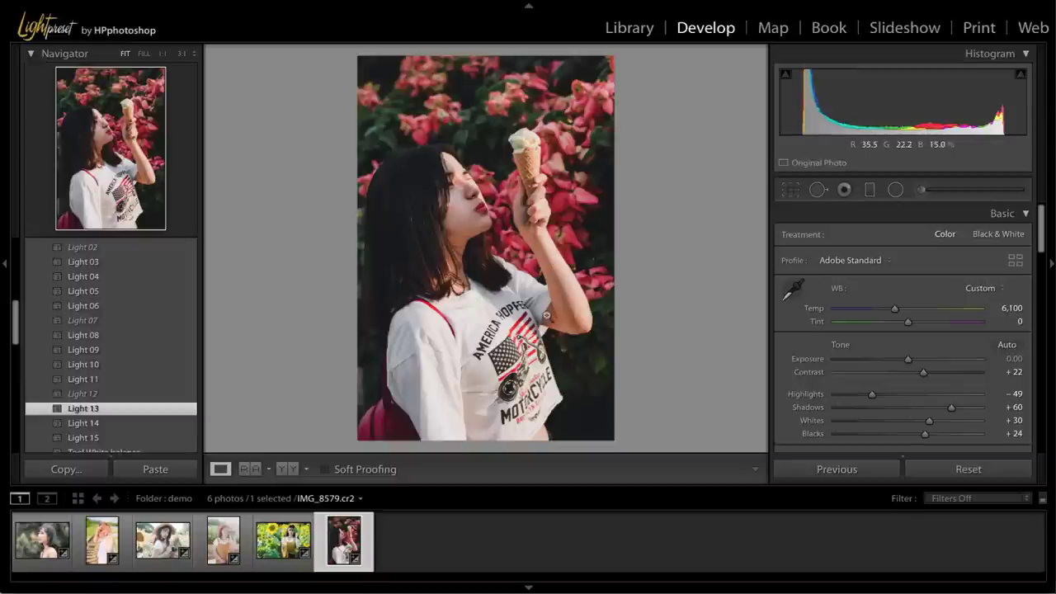
key("backslash")
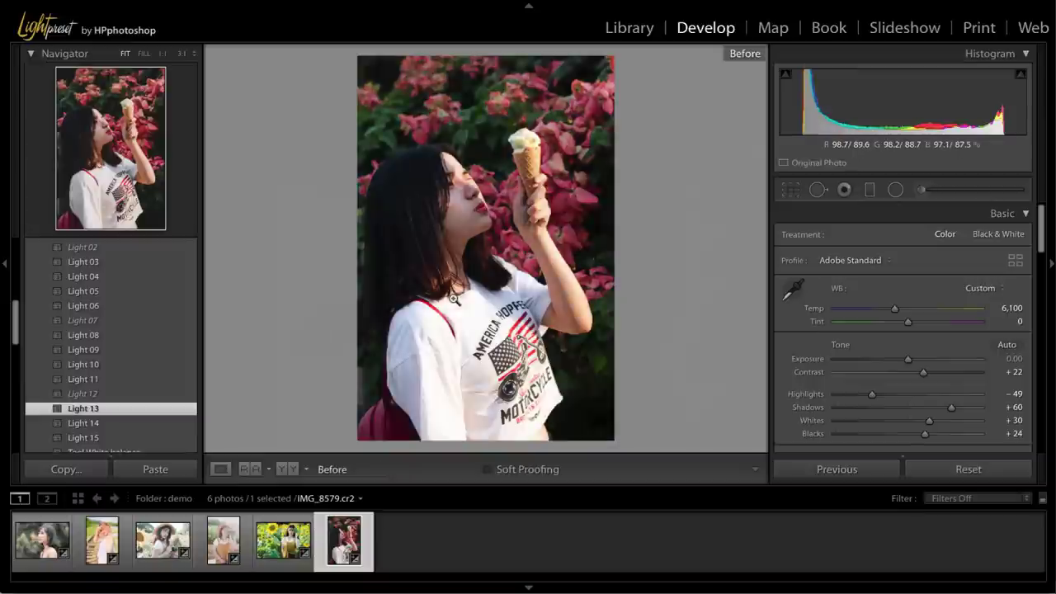
key("backslash")
key("backslash")
key("backslash")
key("backslash")
key("backslash")
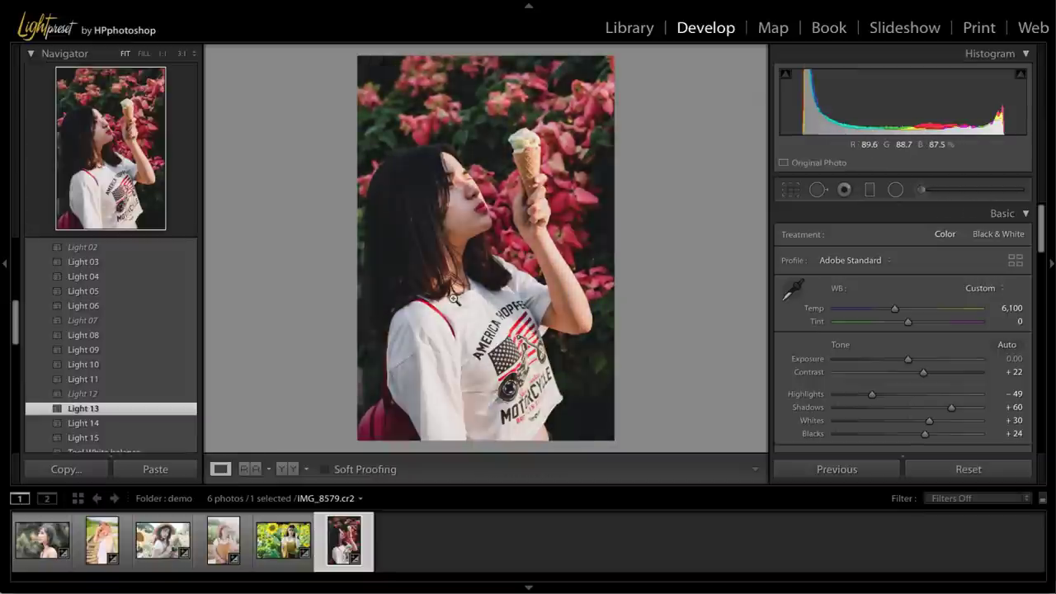
key("backslash")
key("backslash")
key("backslash")
key("backslash")
key("backslash")
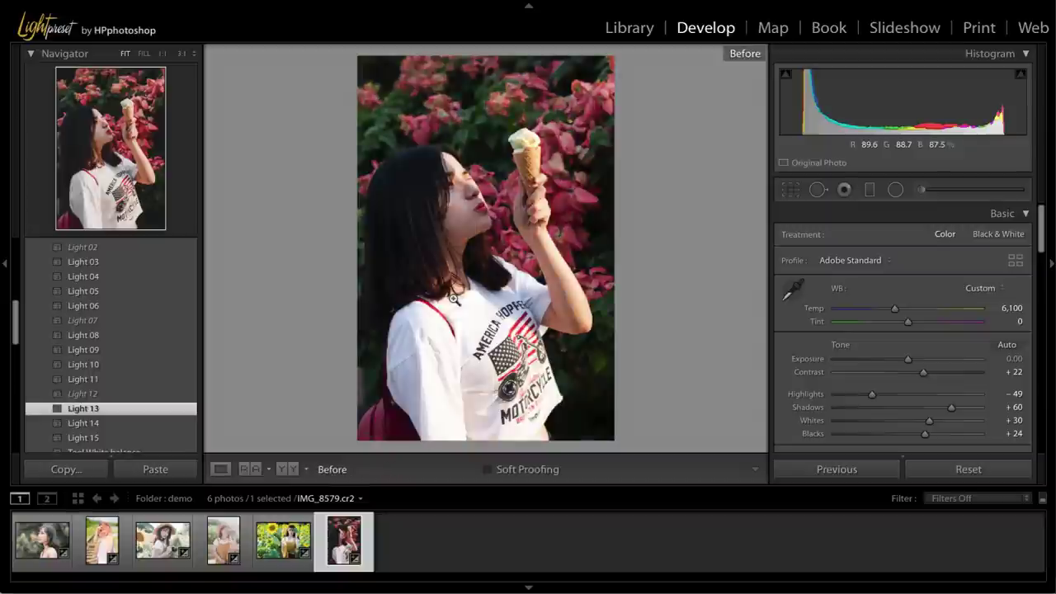
key("backslash")
key("backslash")
key("backslash")
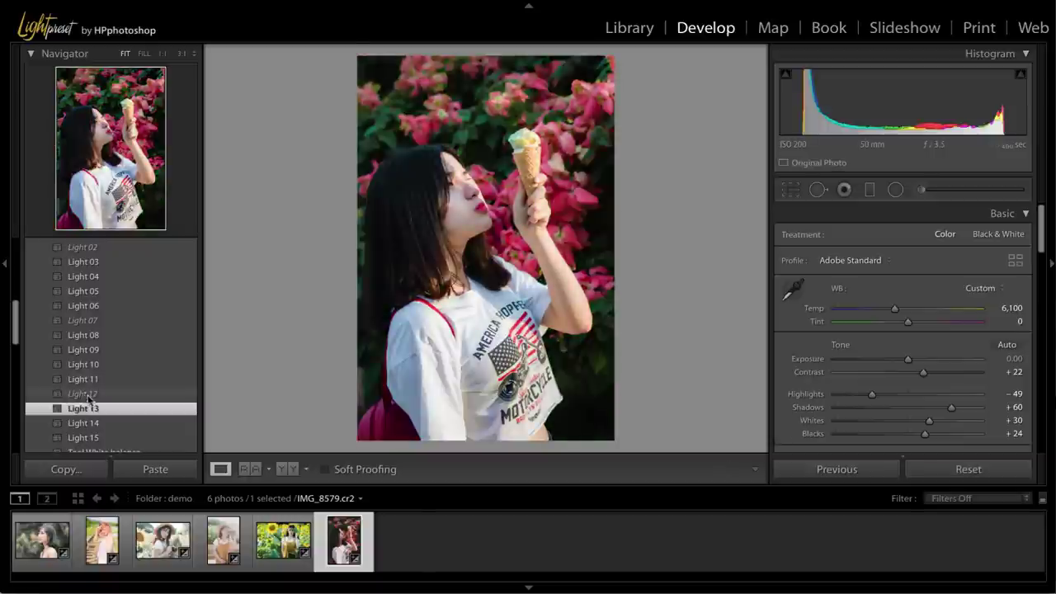
- Settle on the Light 14 preset for the ice-cream photo after a before/after check
left_click(98, 424)
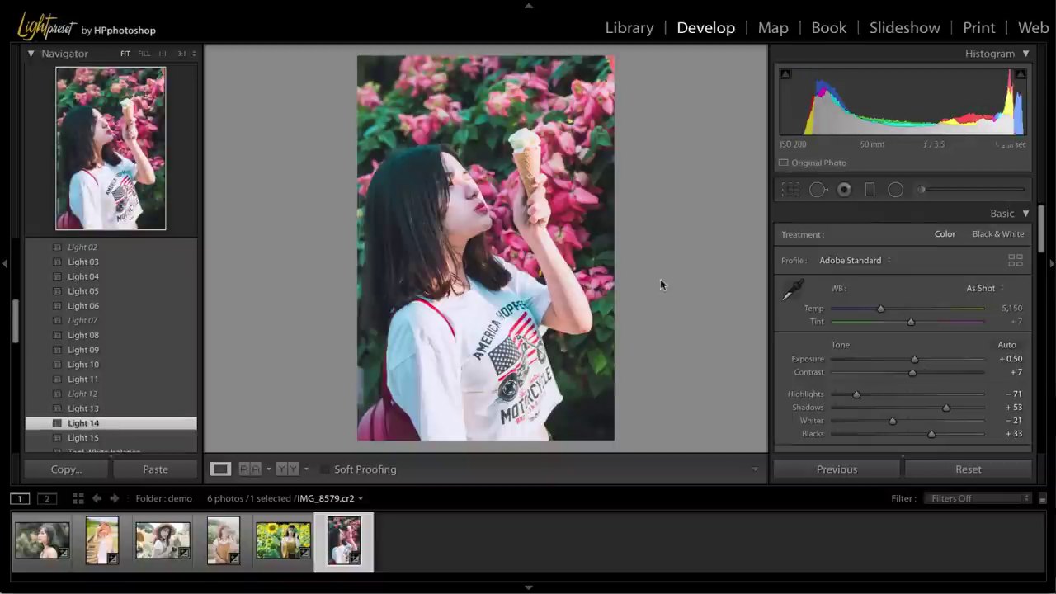
key("backslash")
key("backslash")
key("backslash")
key("backslash")
key("backslash")
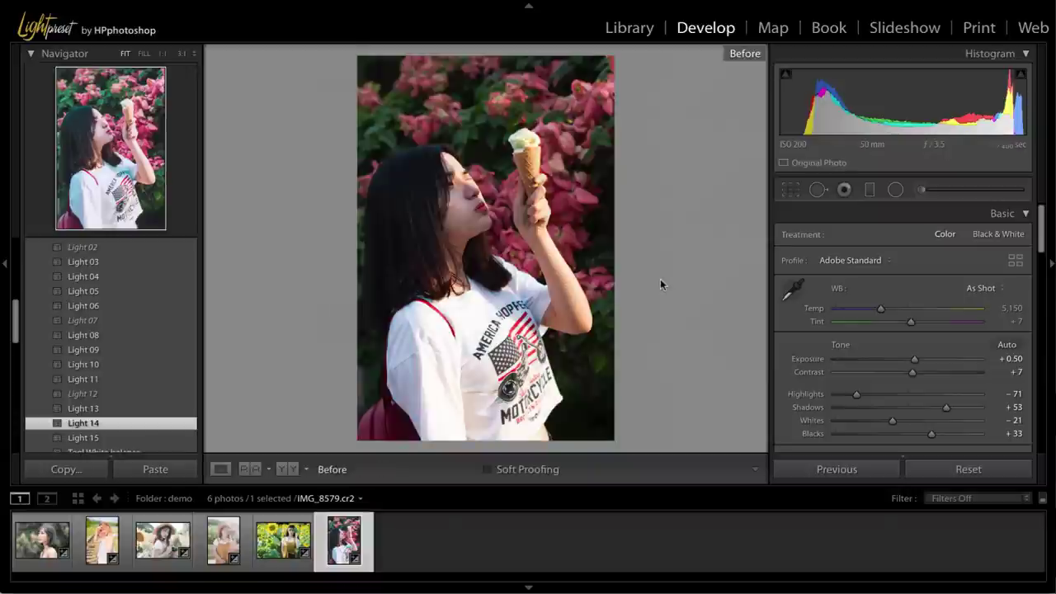
key("backslash")
key("Left")
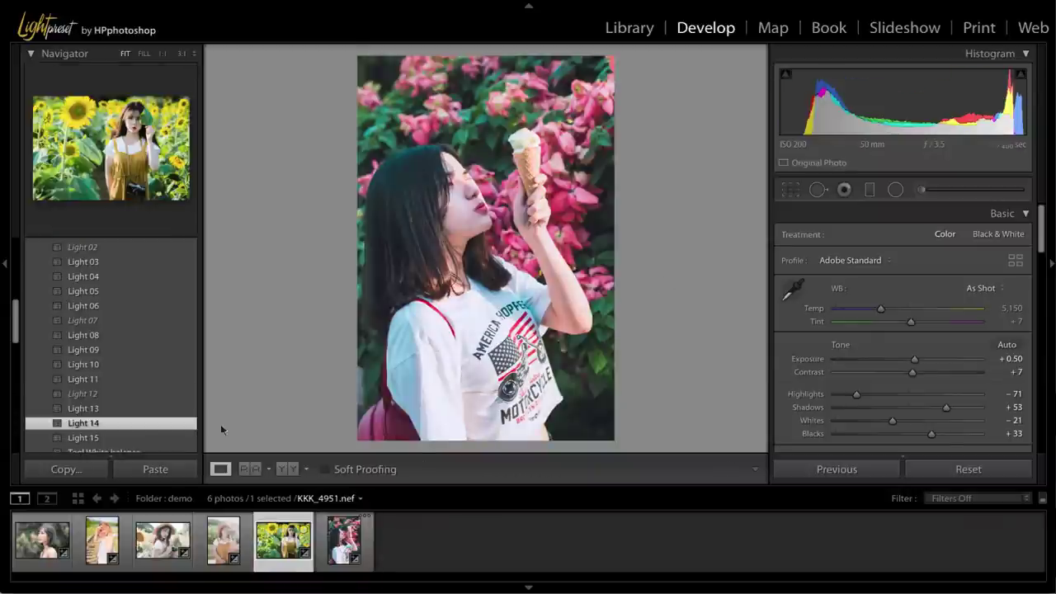
- Give the sunflower photo Light 14 with Temp 6,508, Exposure −0.05, Shadows +69 and Blacks +41
left_click(84, 423)
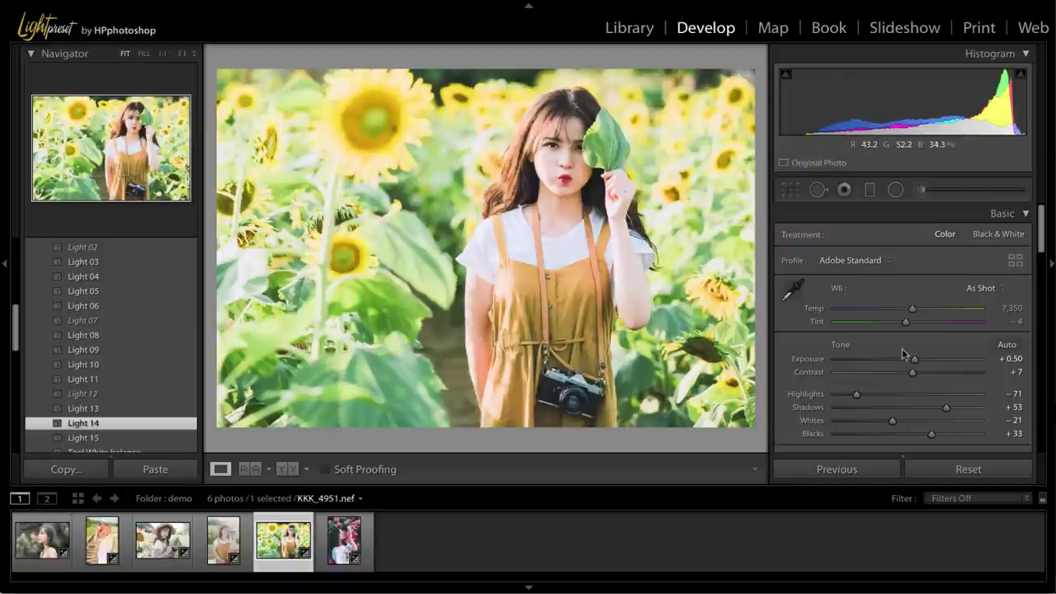
left_click_drag(914, 359, 907, 360)
left_click_drag(912, 309, 900, 314)
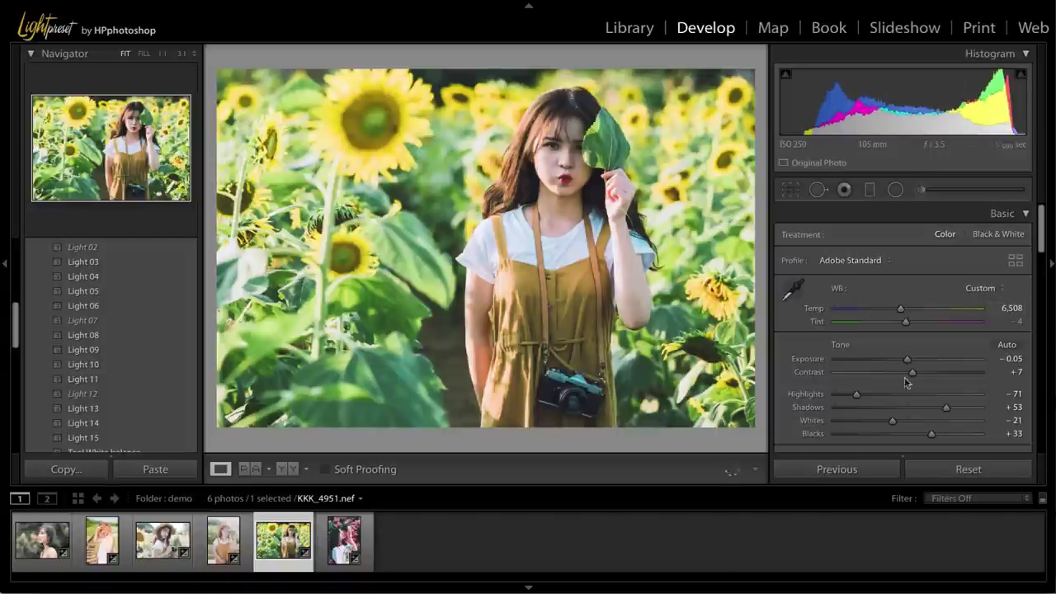
left_click(956, 408)
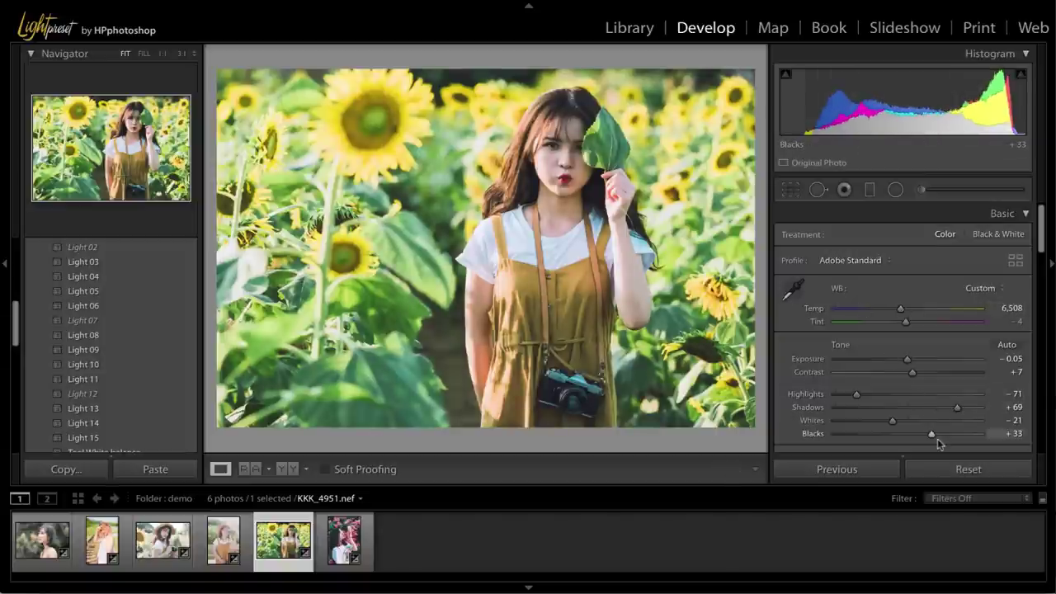
left_click(937, 434)
key("backslash")
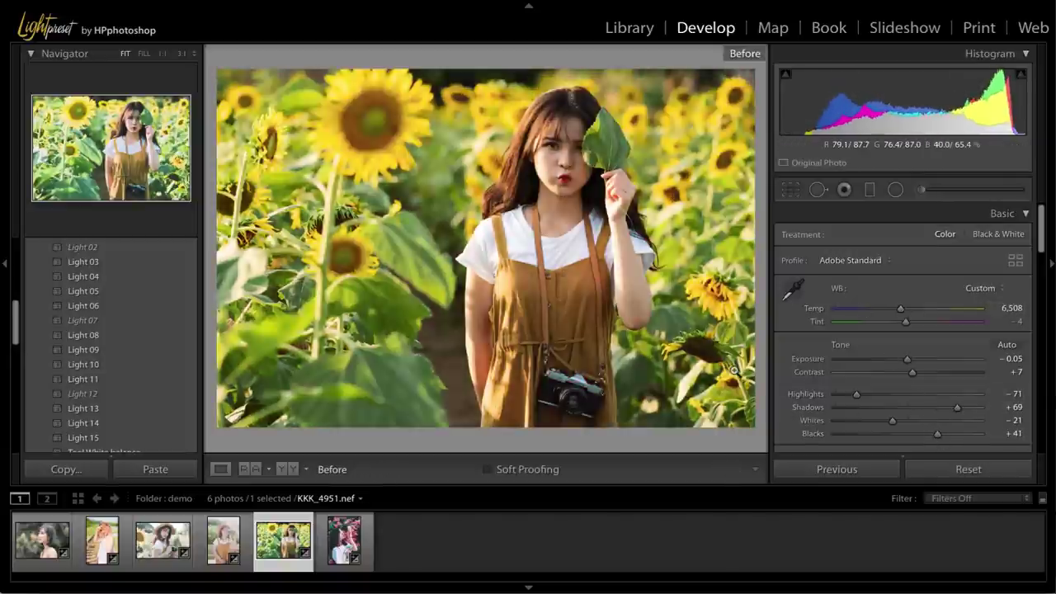
key("backslash")
key("backslash")
key("backslash")
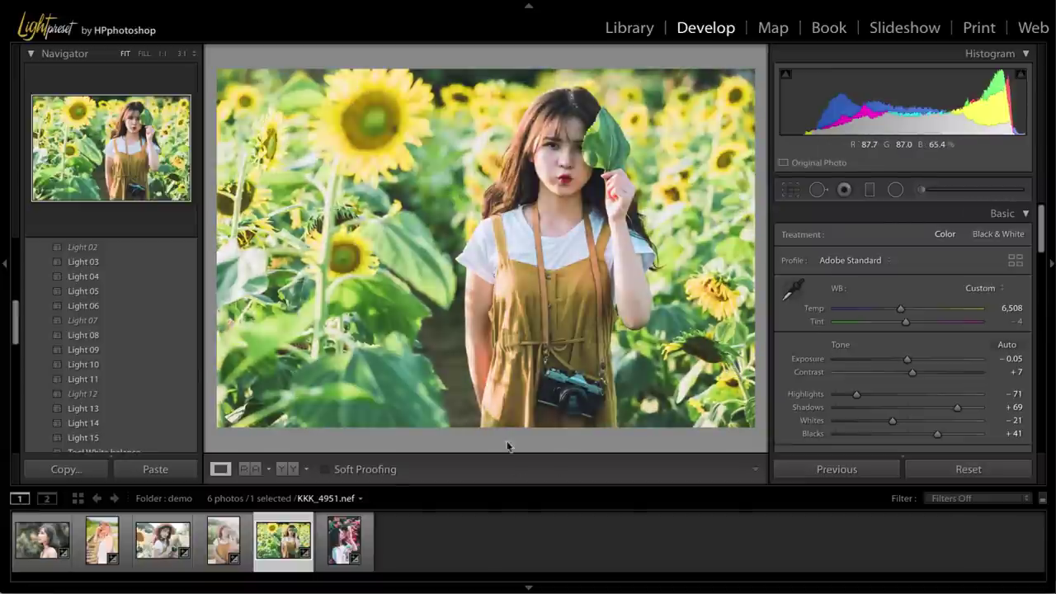
left_click(223, 541)
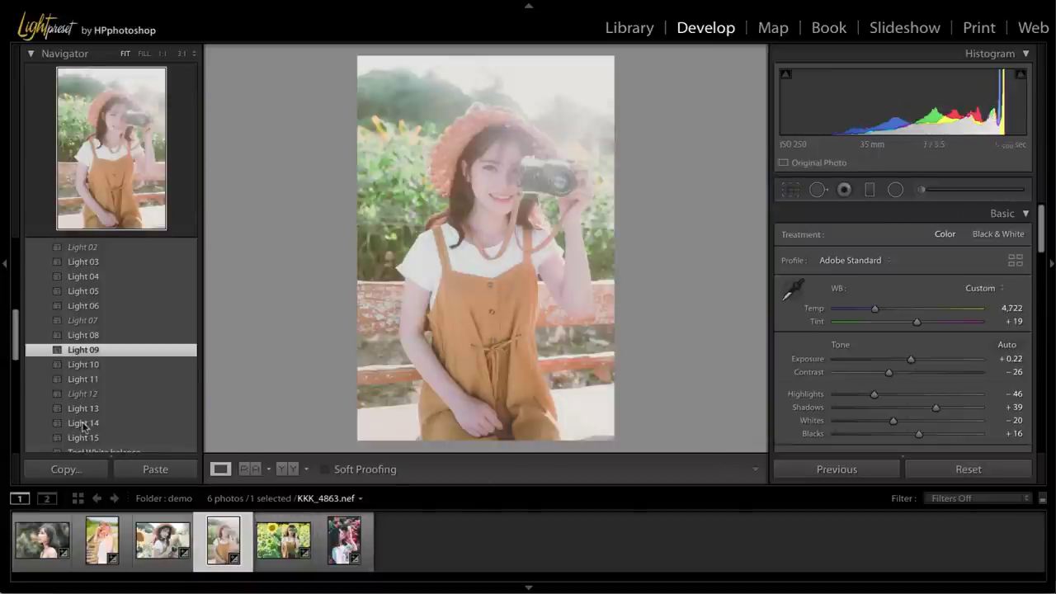
- Try Light 14 with lower exposure and cooler Temp on the camera portrait, then switch to Light 15
left_click(83, 423)
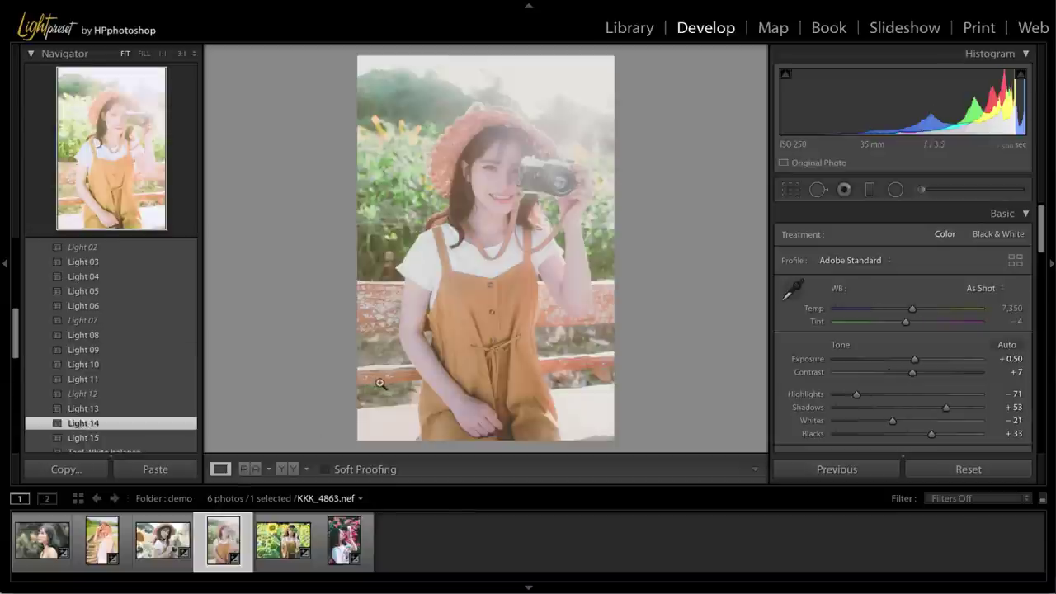
left_click(903, 360)
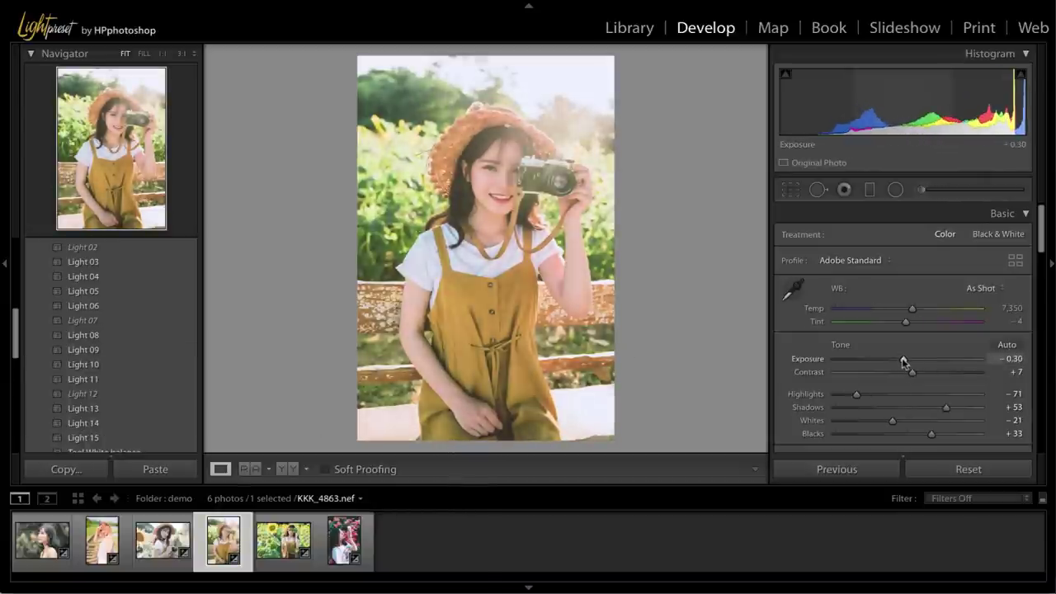
left_click_drag(911, 309, 898, 309)
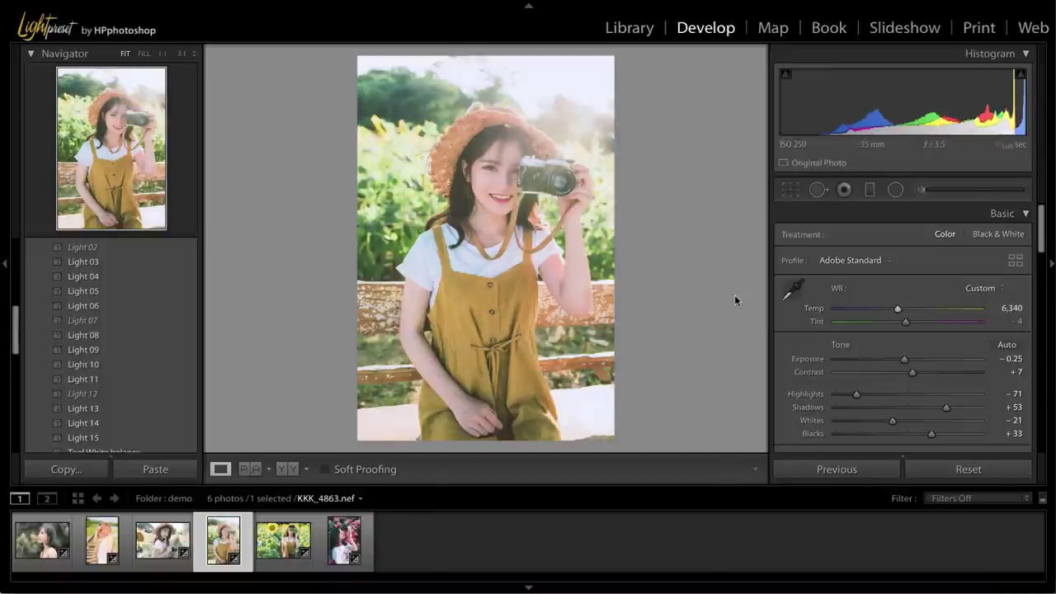
key("backslash")
key("backslash")
key("backslash")
key("backslash")
left_click(83, 438)
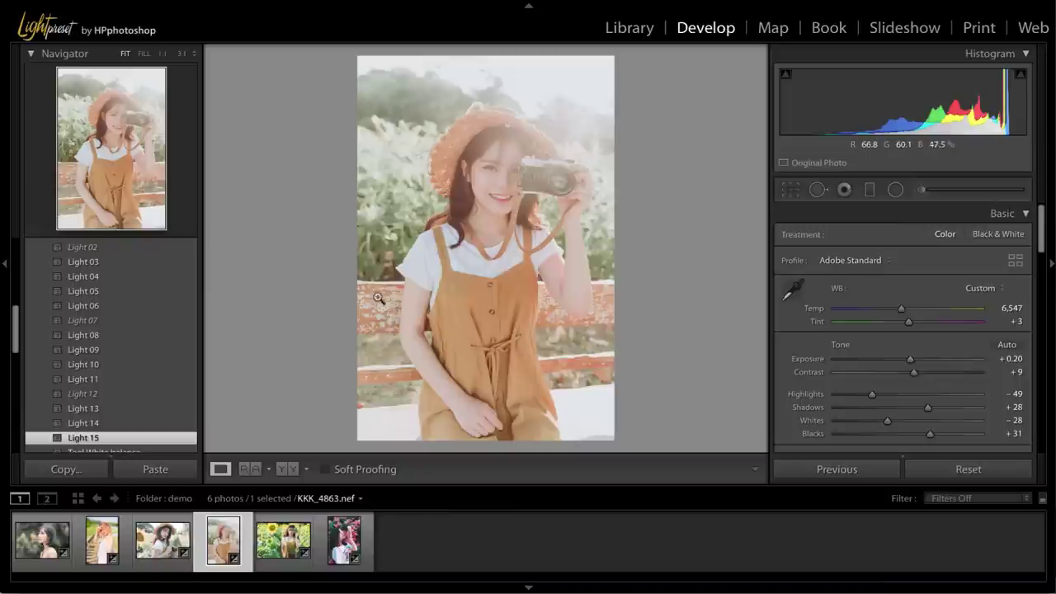
left_click(102, 540)
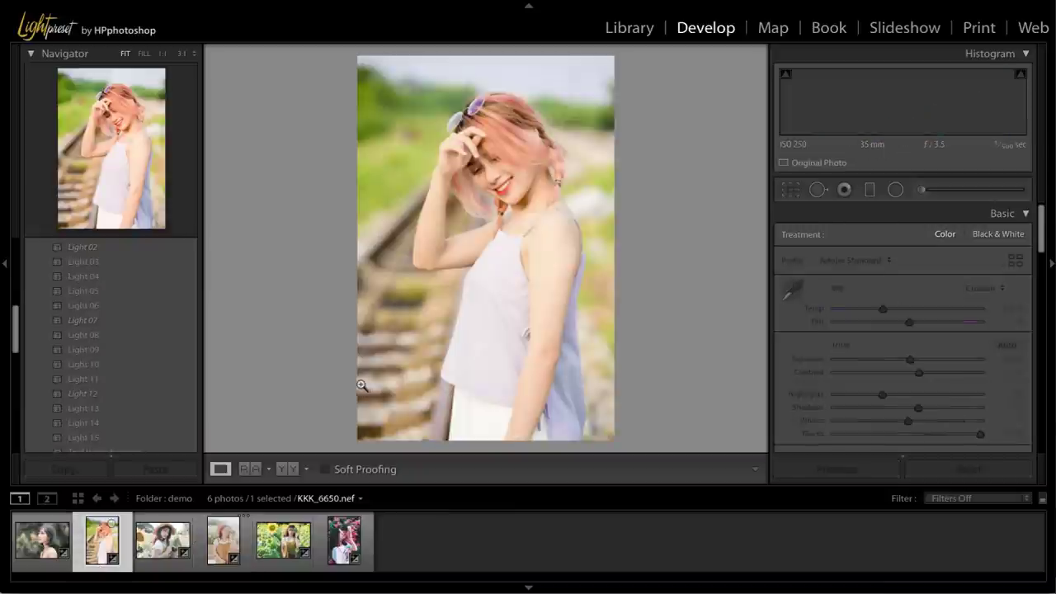
- Give the railway portrait the Light 15 preset with Temp 5,194 and Exposure +0.05
left_click(95, 438)
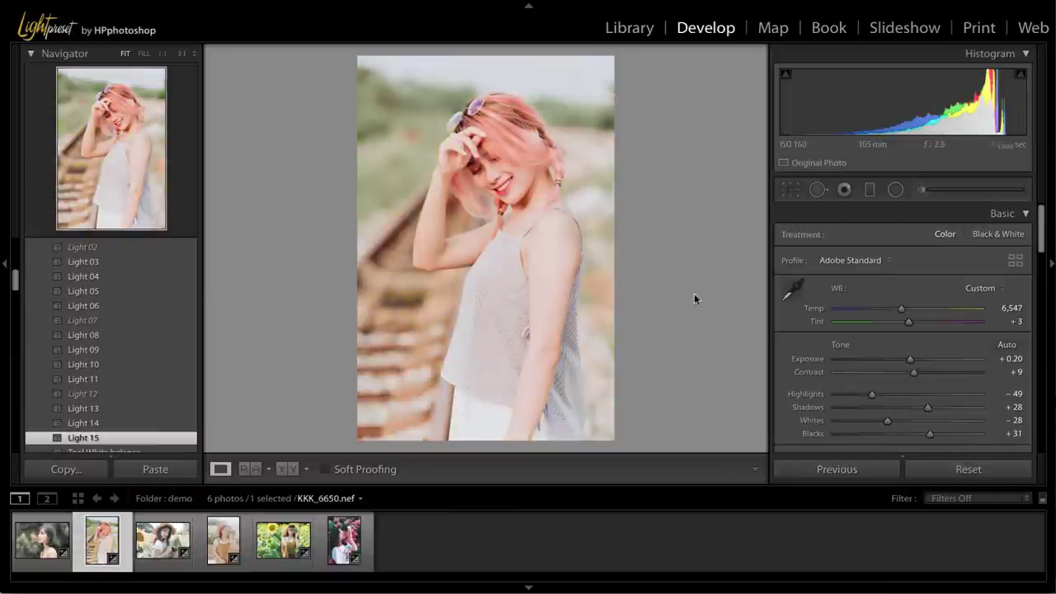
left_click_drag(887, 313, 881, 314)
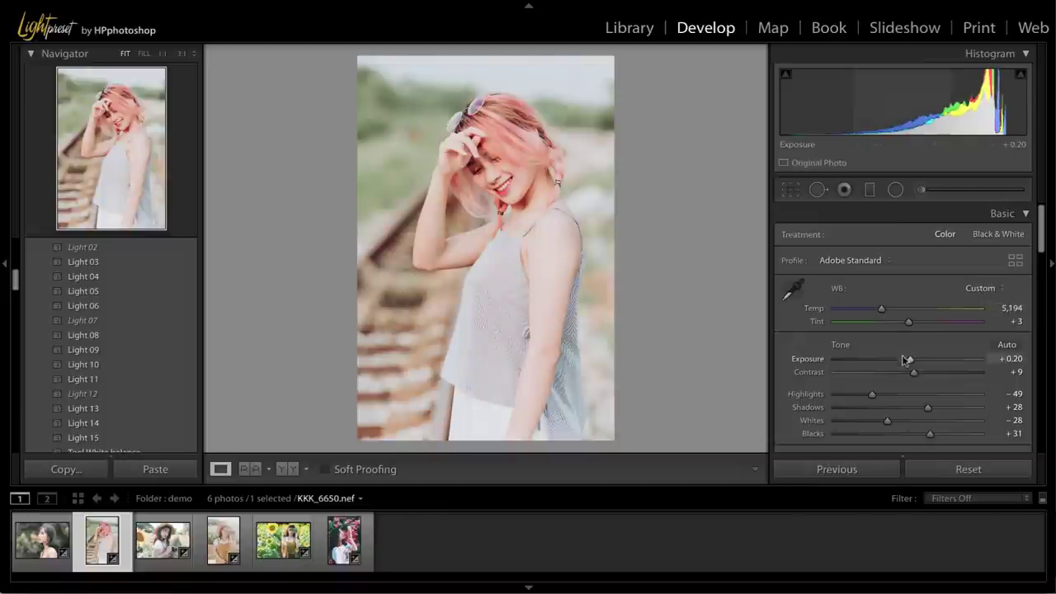
left_click_drag(909, 360, 908, 363)
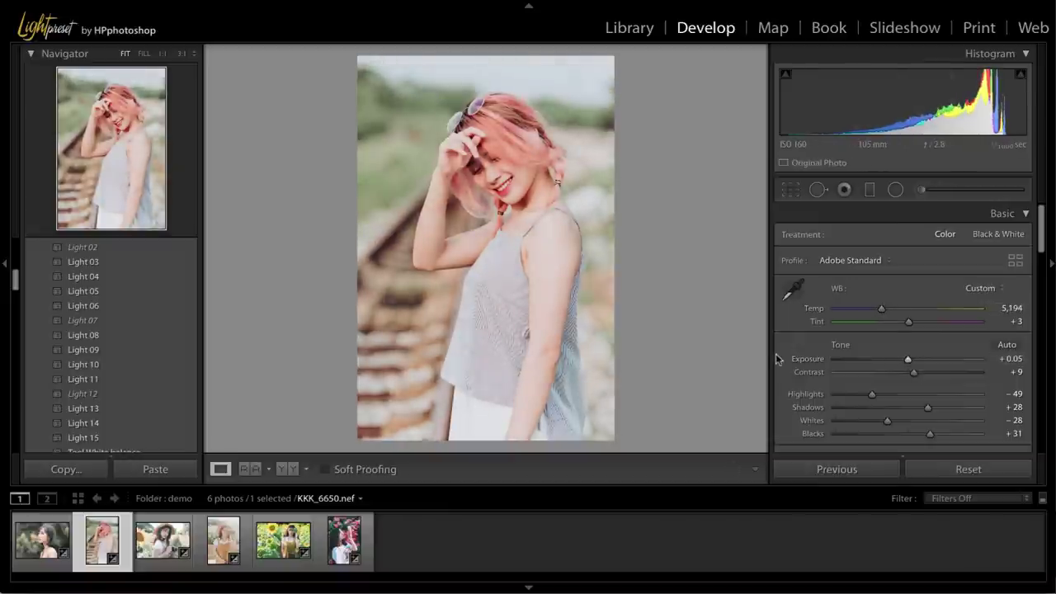
key("backslash")
key("backslash")
key("backslash")
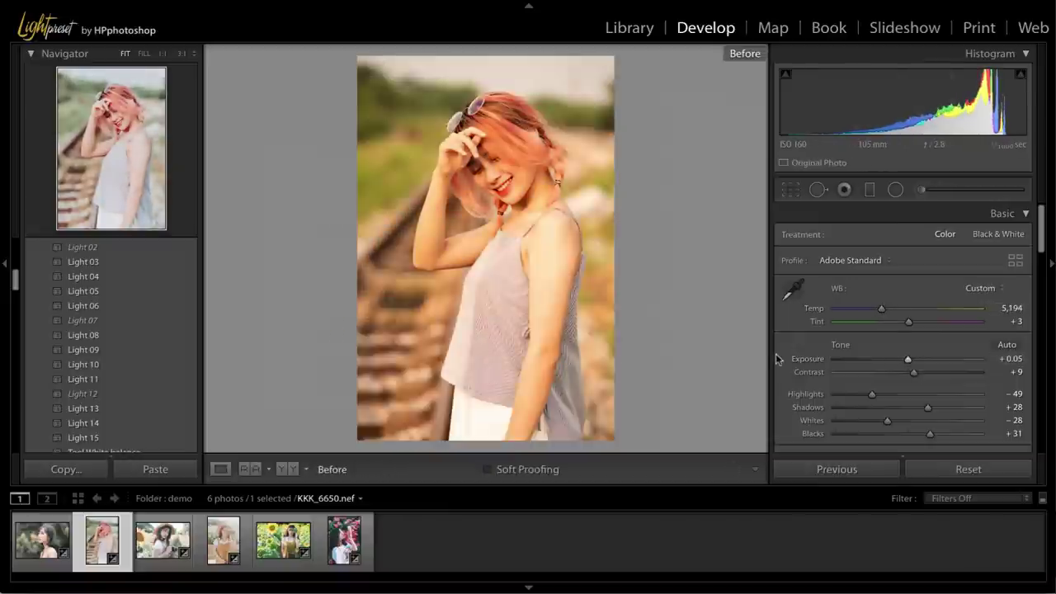
key("backslash")
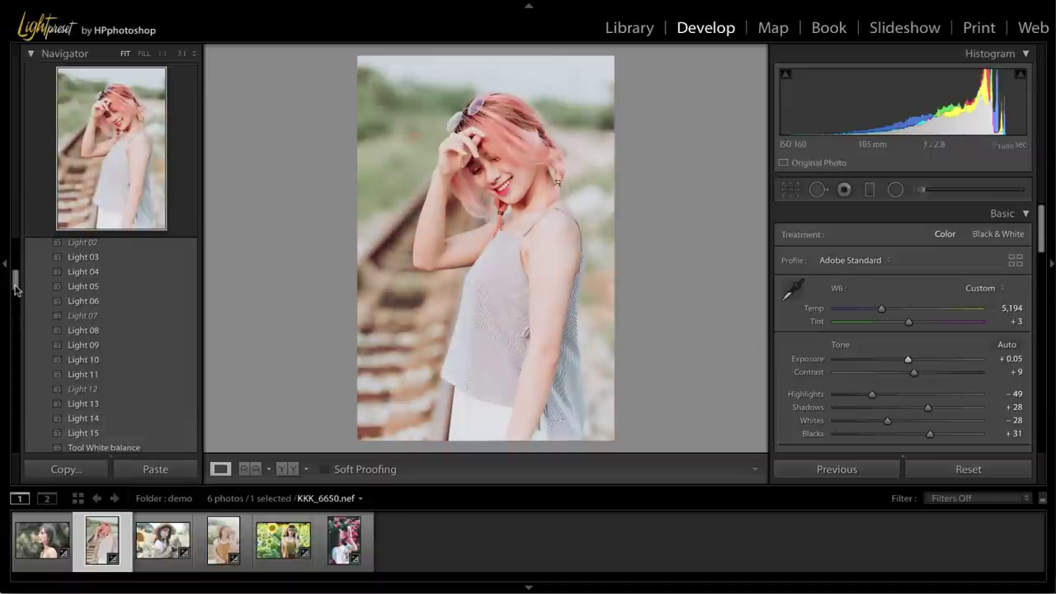
scroll(15, 285, "up", 2)
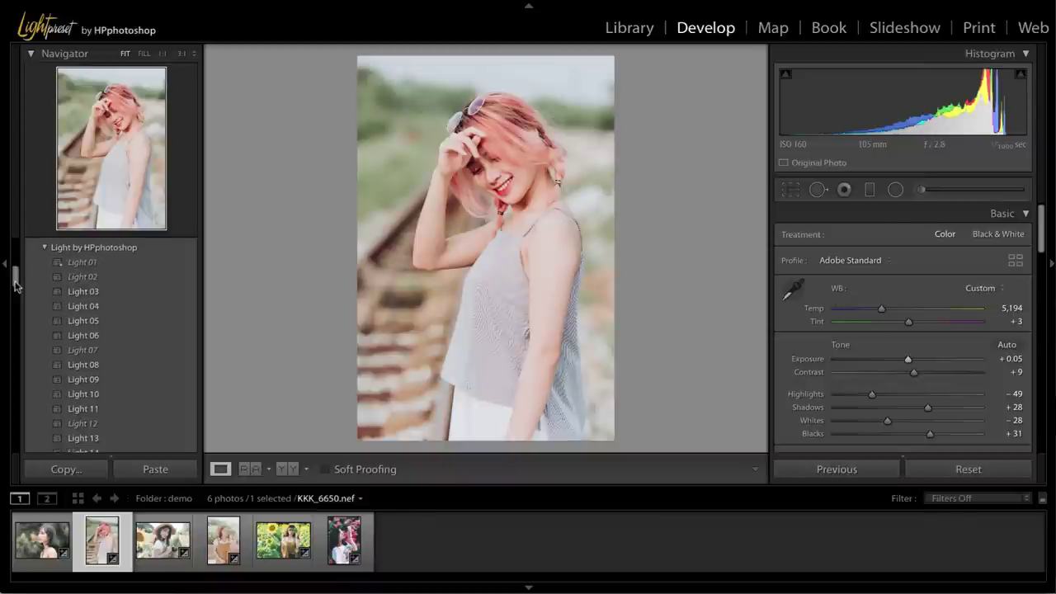
scroll(16, 285, "up", 1)
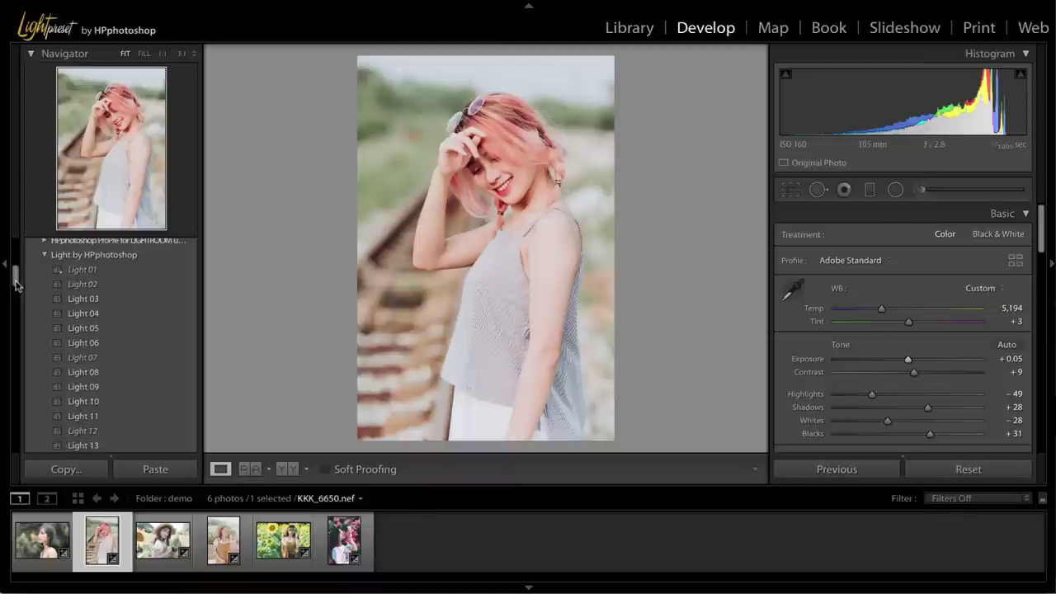
scroll(16, 284, "down", 1)
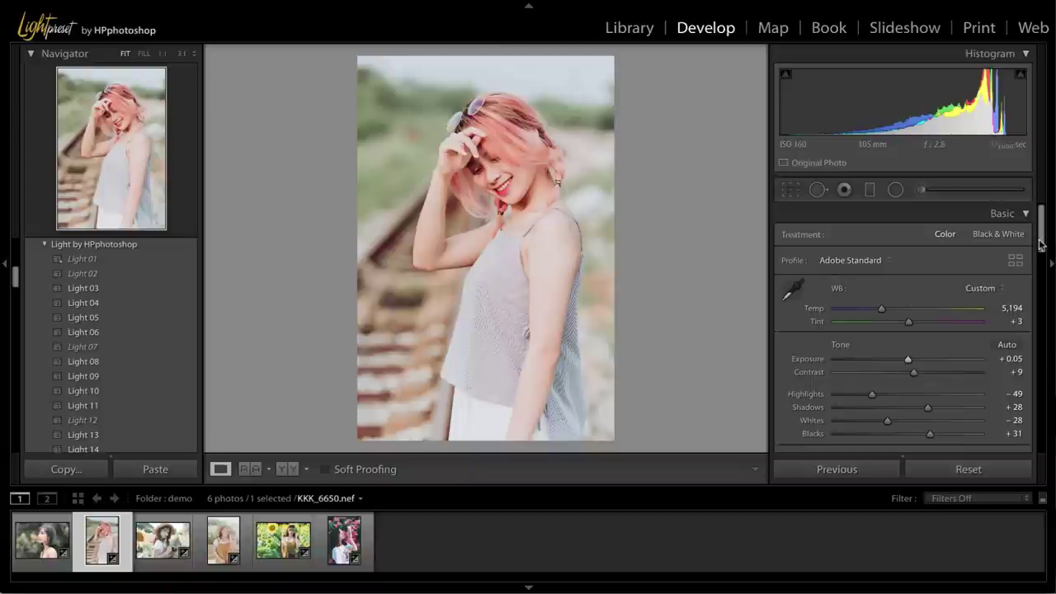
scroll(1041, 244, "down", 1)
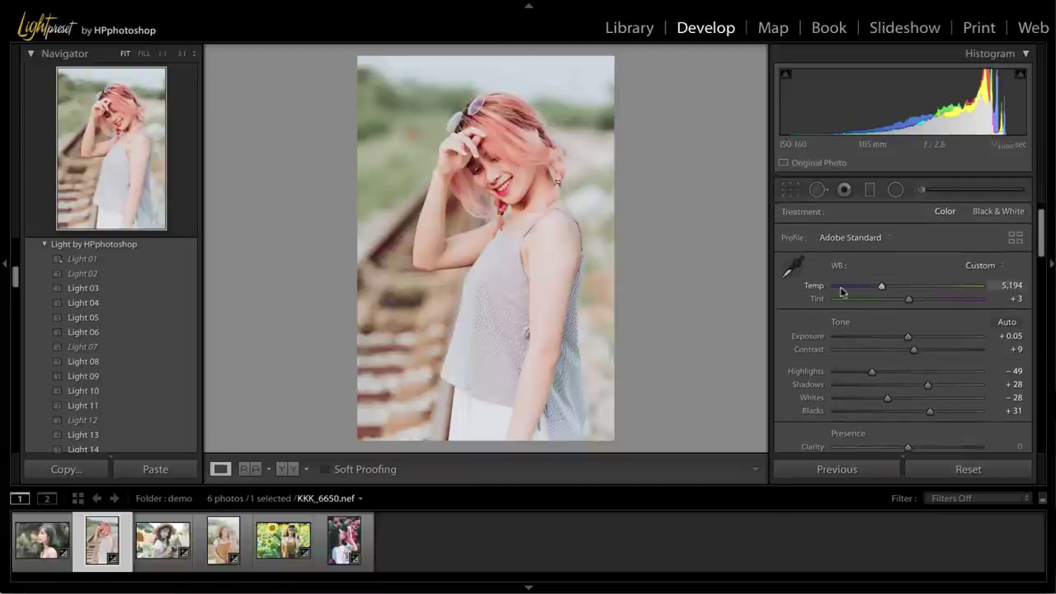